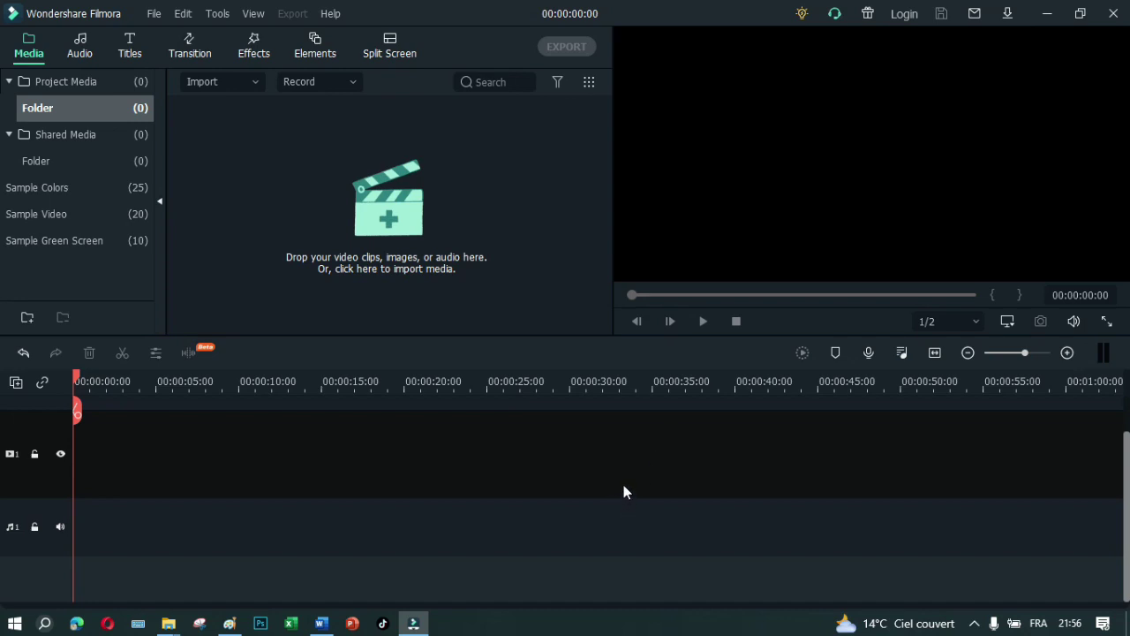
Switch to Paint to examine the numbered areas in the "interface filmora 1234567" picture, and return to Filmora.
key("alt+Tab")
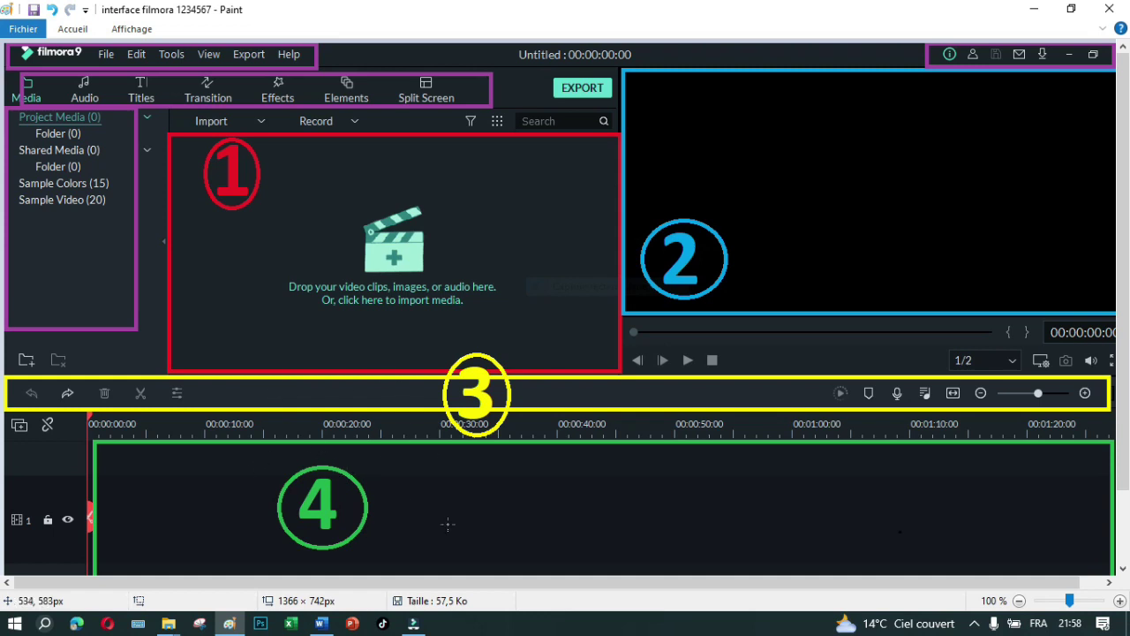
scroll(457, 498, "down", 2)
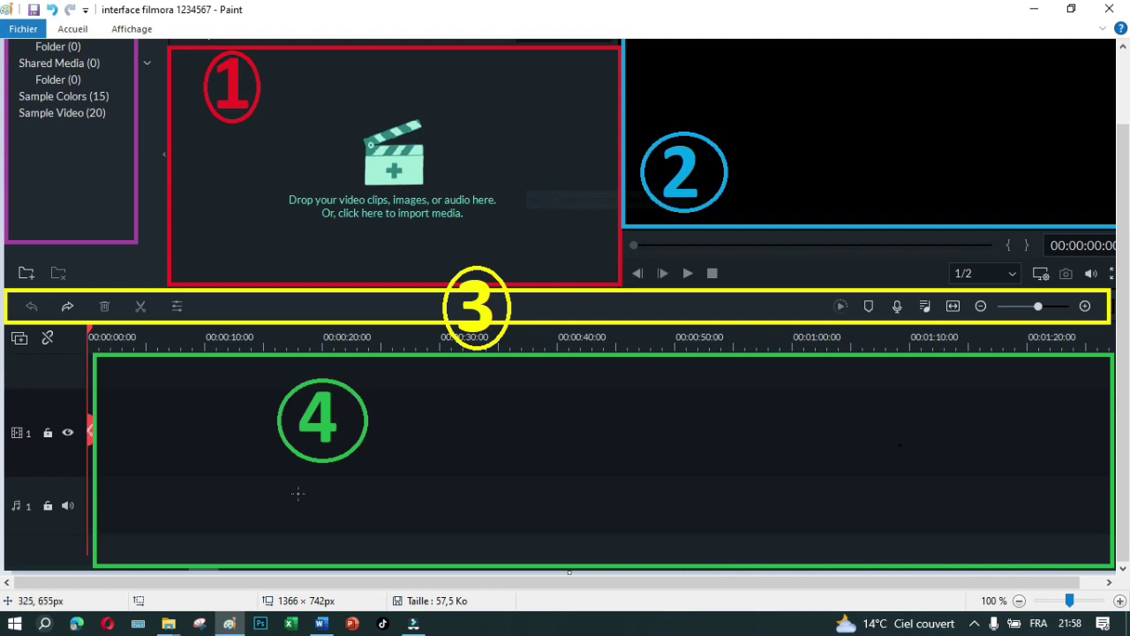
scroll(498, 518, "up", 2)
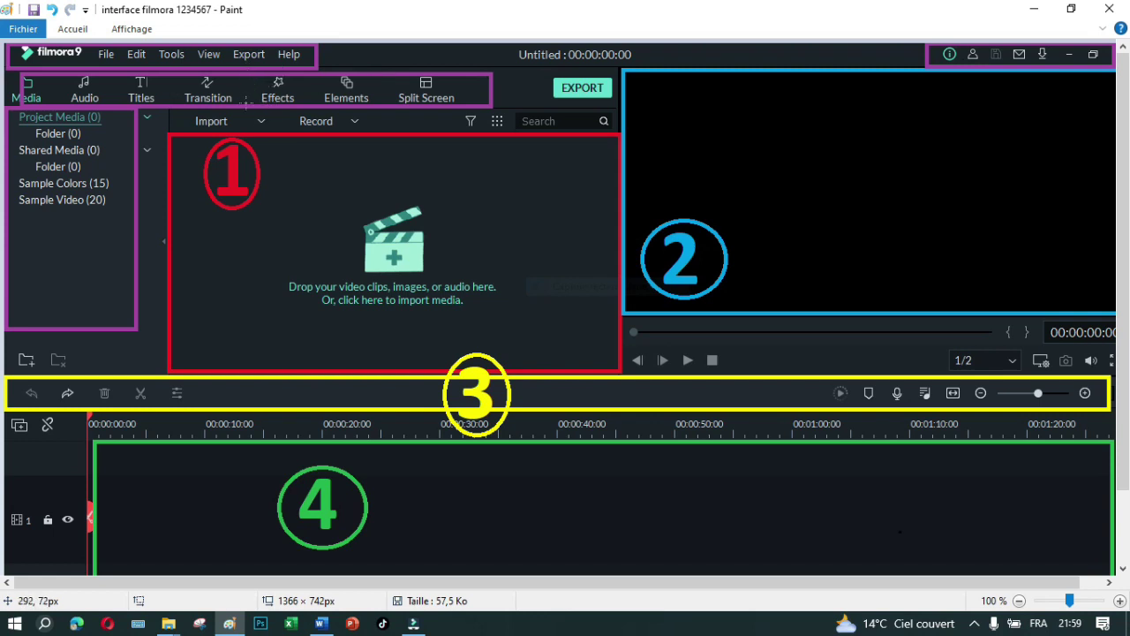
left_click(412, 624)
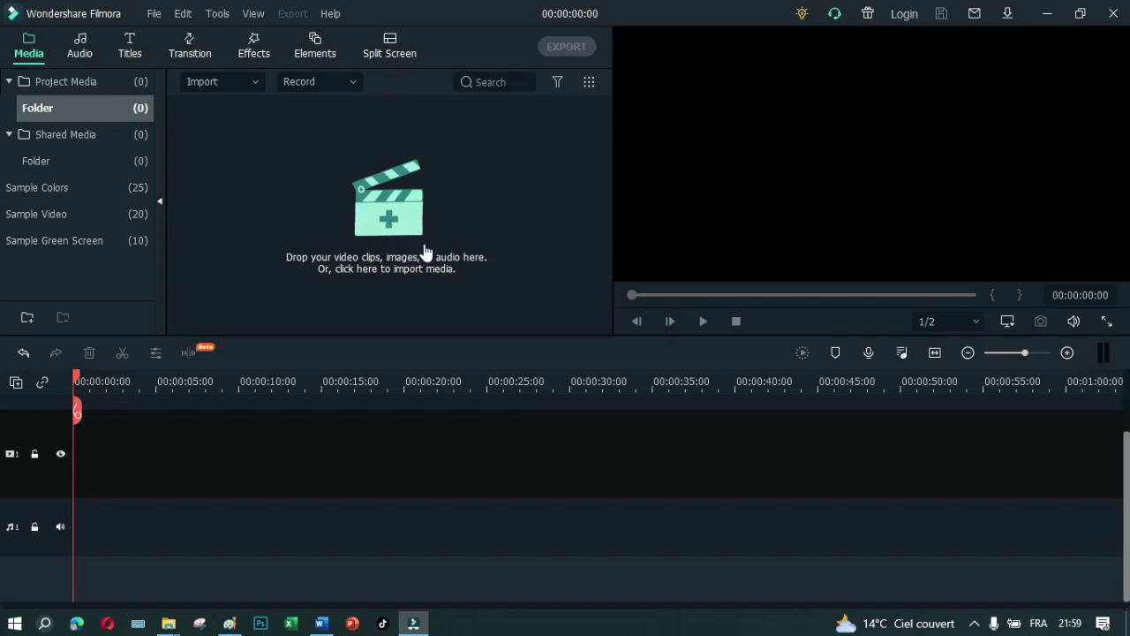
Examine the available ways to import media, including media files, a media folder, a camera or phone, and the download options.
left_click(255, 81)
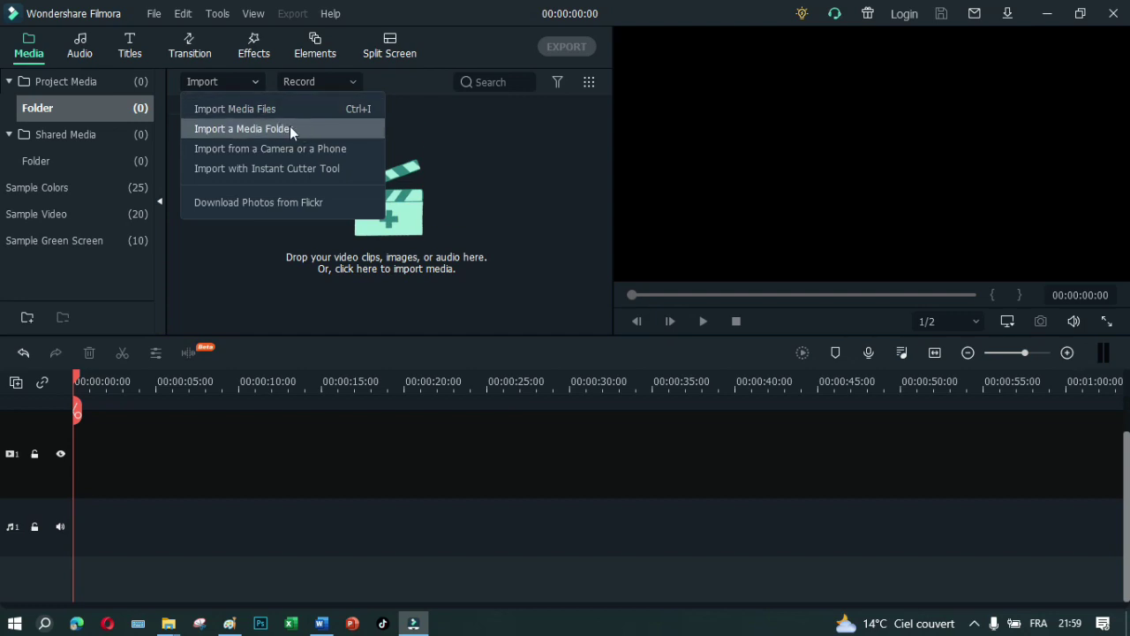
left_click(444, 143)
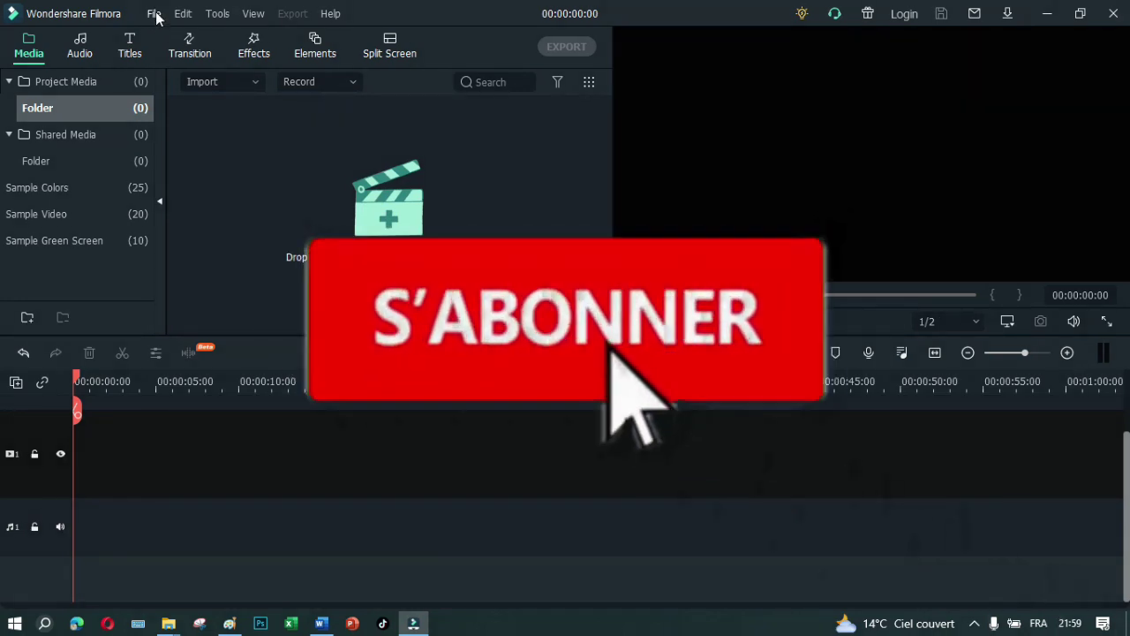
left_click(154, 13)
mouse_move(183, 14)
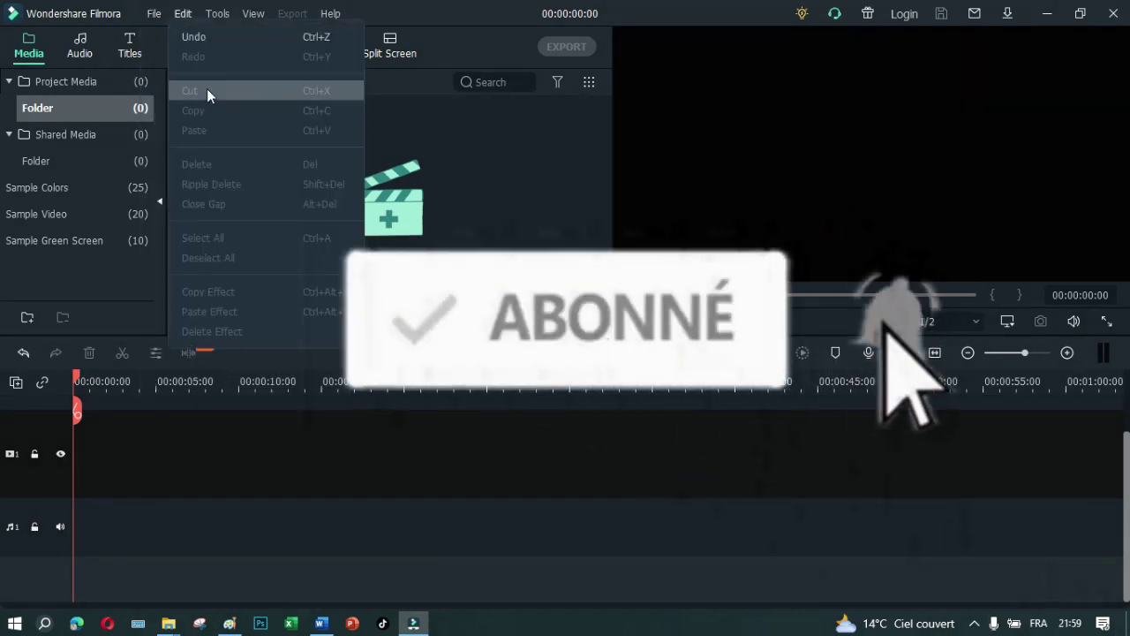
mouse_move(202, 111)
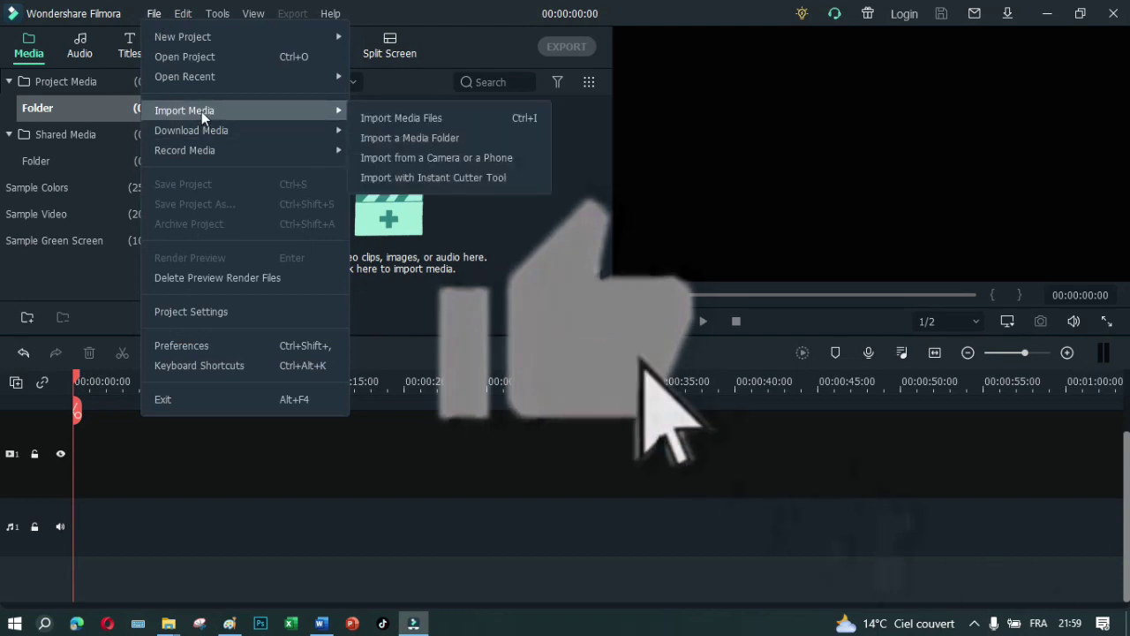
mouse_move(357, 128)
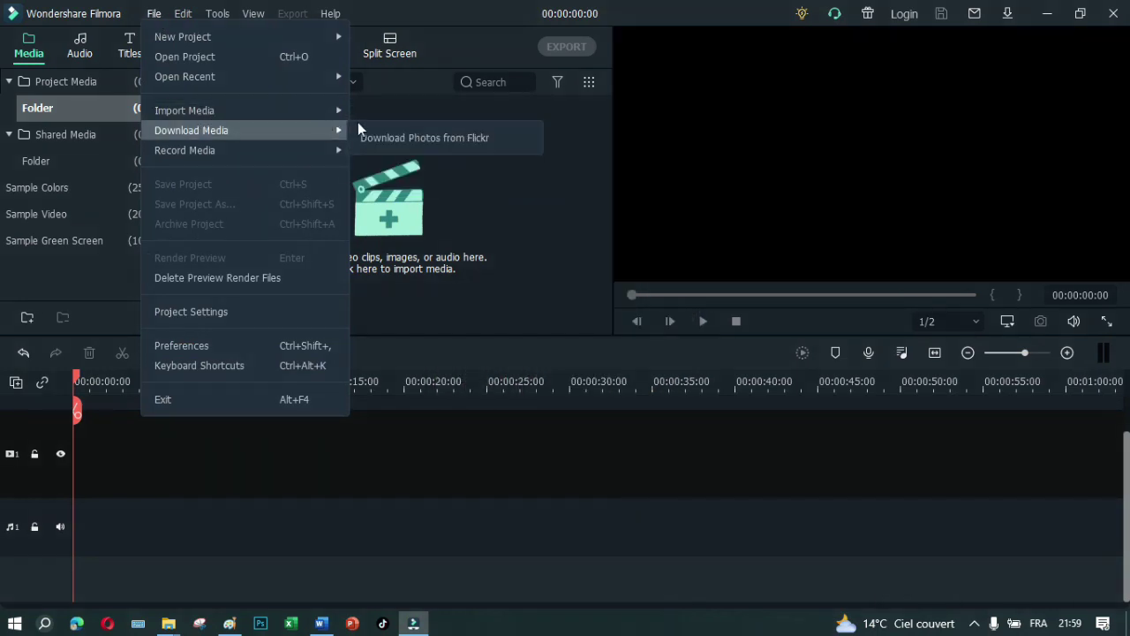
mouse_move(303, 111)
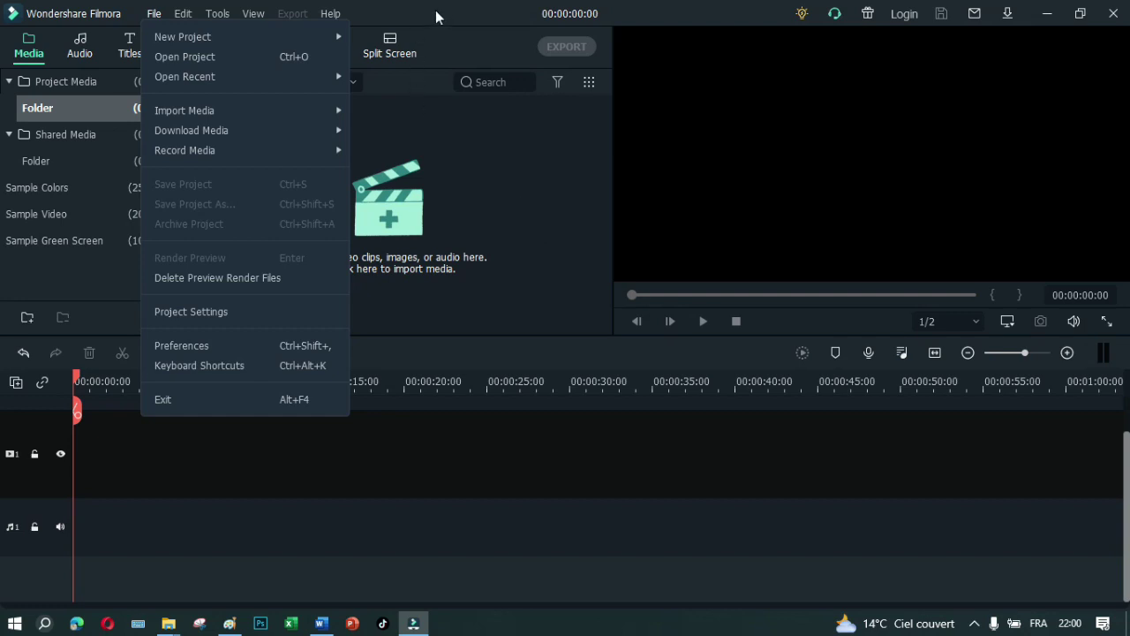
left_click(462, 39)
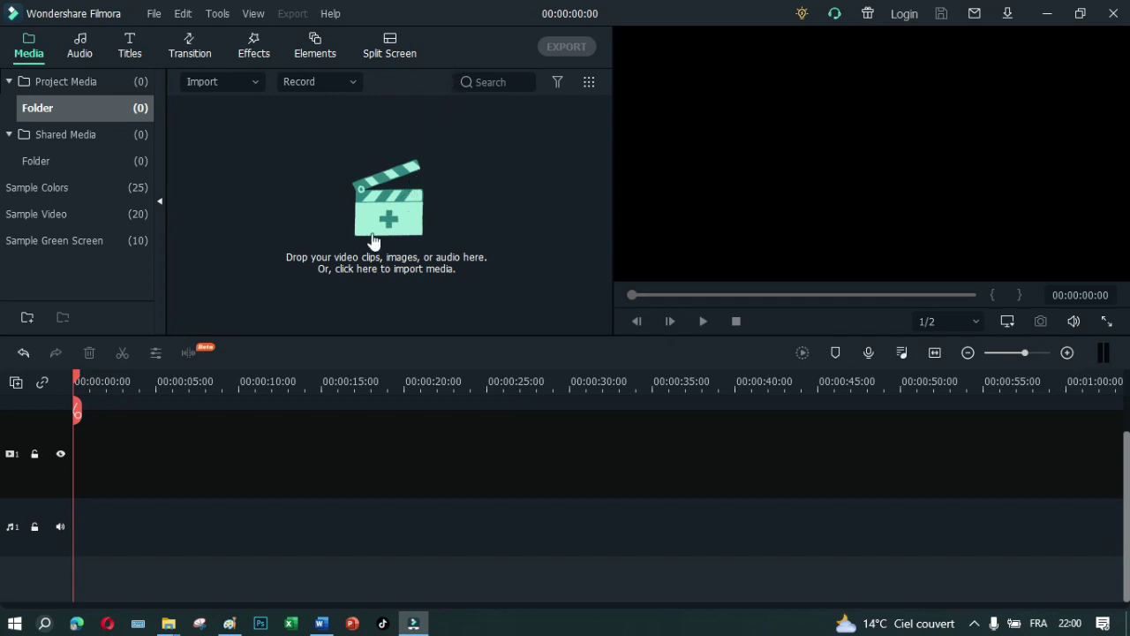
Import the audio file Cages from the DEMO MONTAGE folder into the project media.
left_click(475, 187)
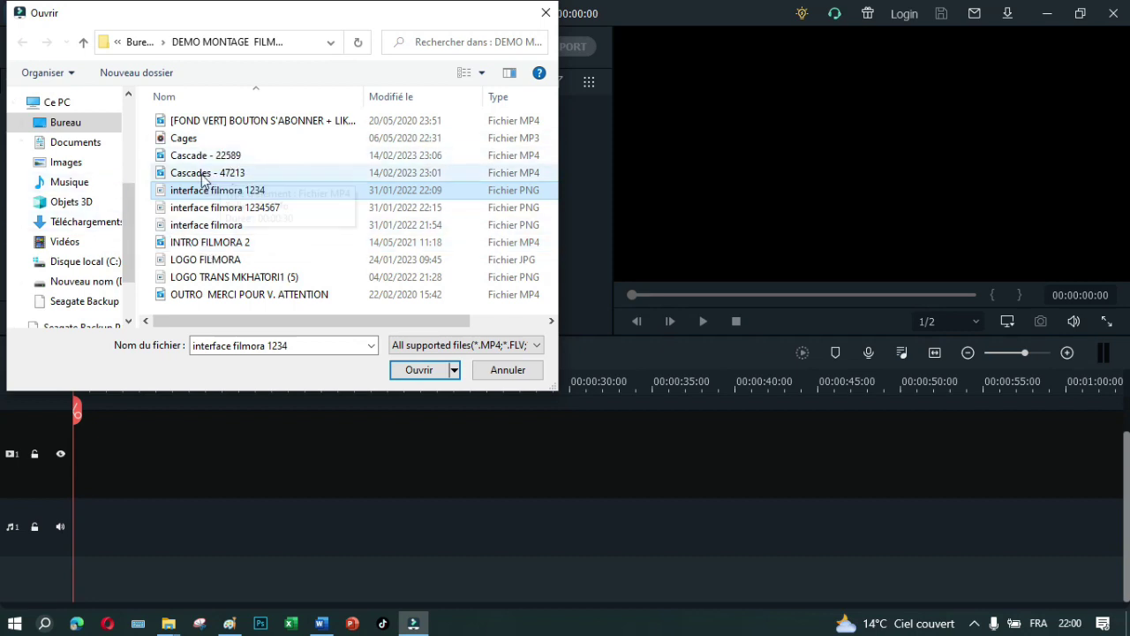
left_click(229, 143)
double_click(229, 143)
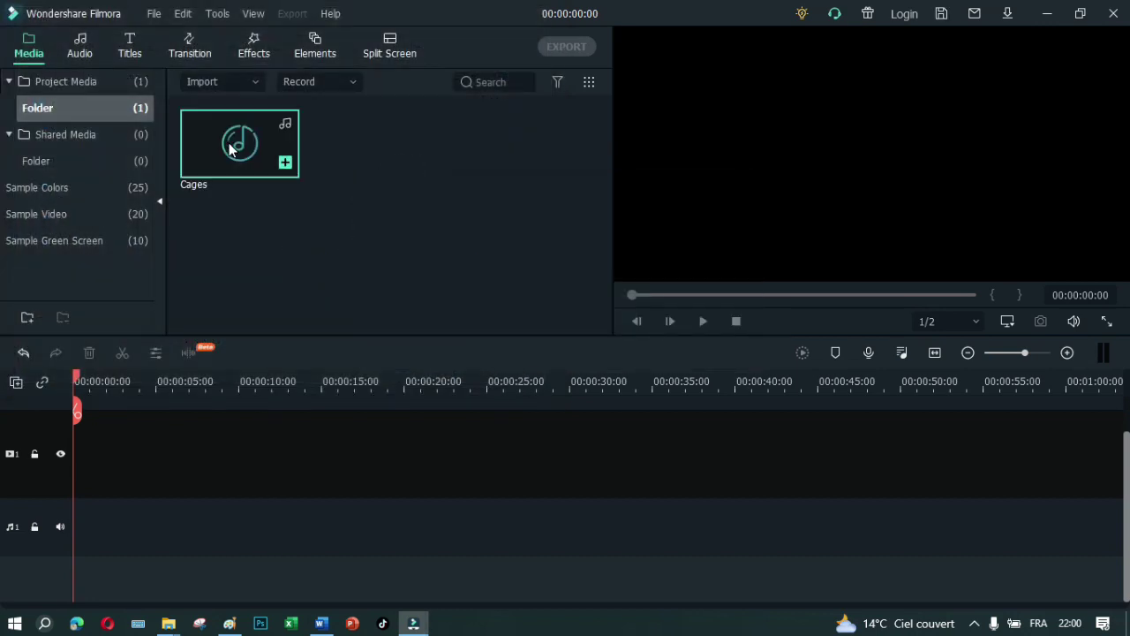
Import the video file Cascades - 47213 into the project media.
double_click(409, 201)
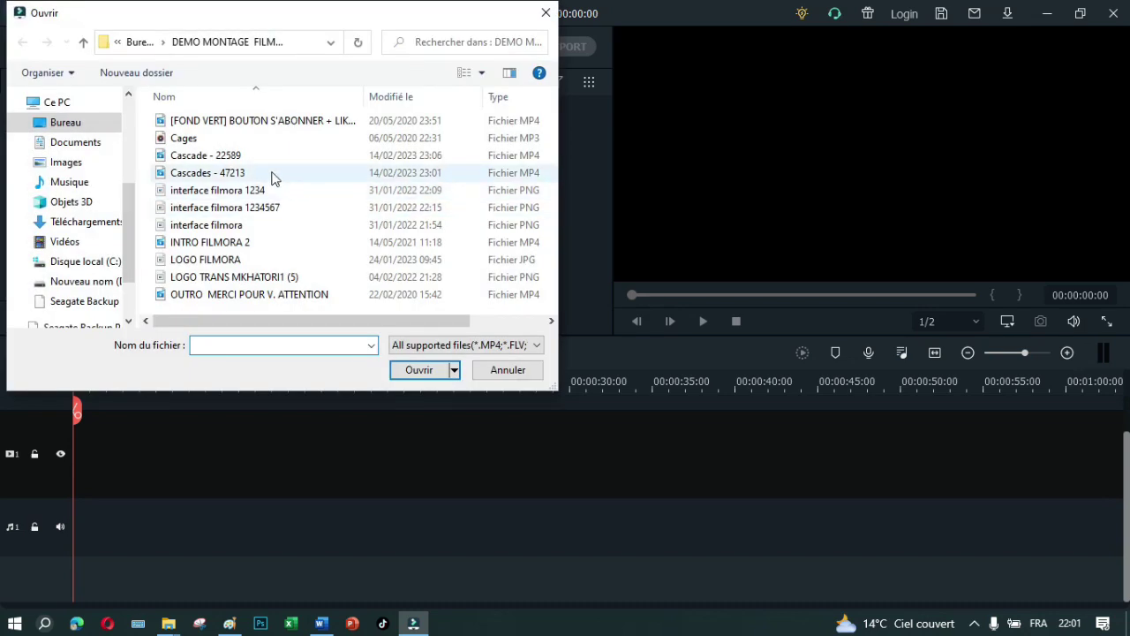
left_click(226, 173)
double_click(225, 173)
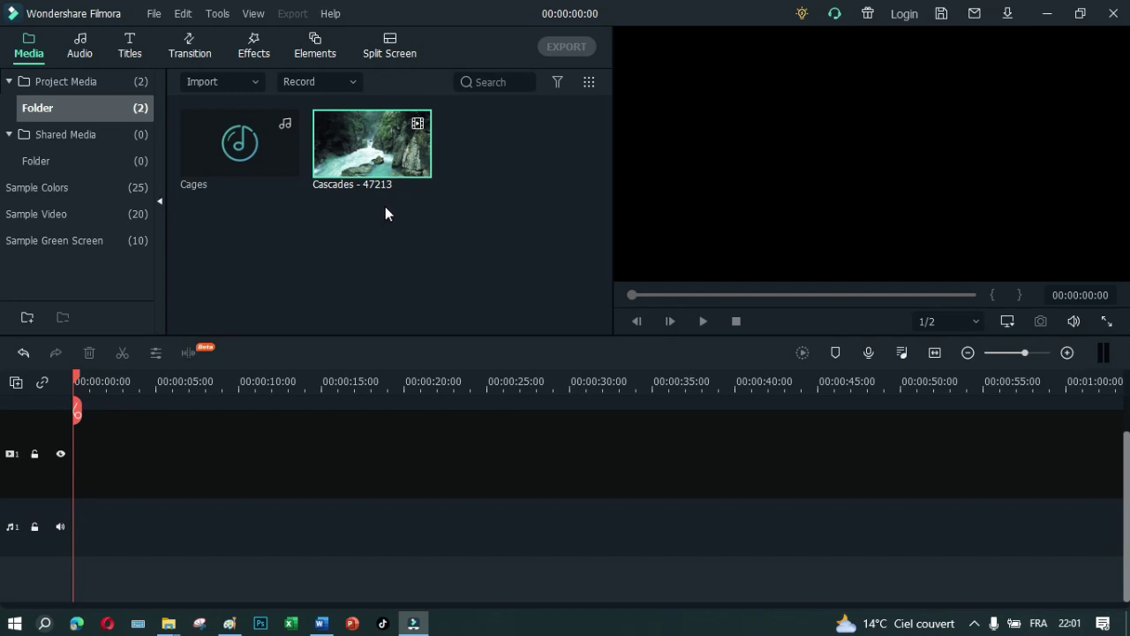
Import the video file Cascade - 22589 into the project media.
mouse_move(350, 159)
double_click(422, 232)
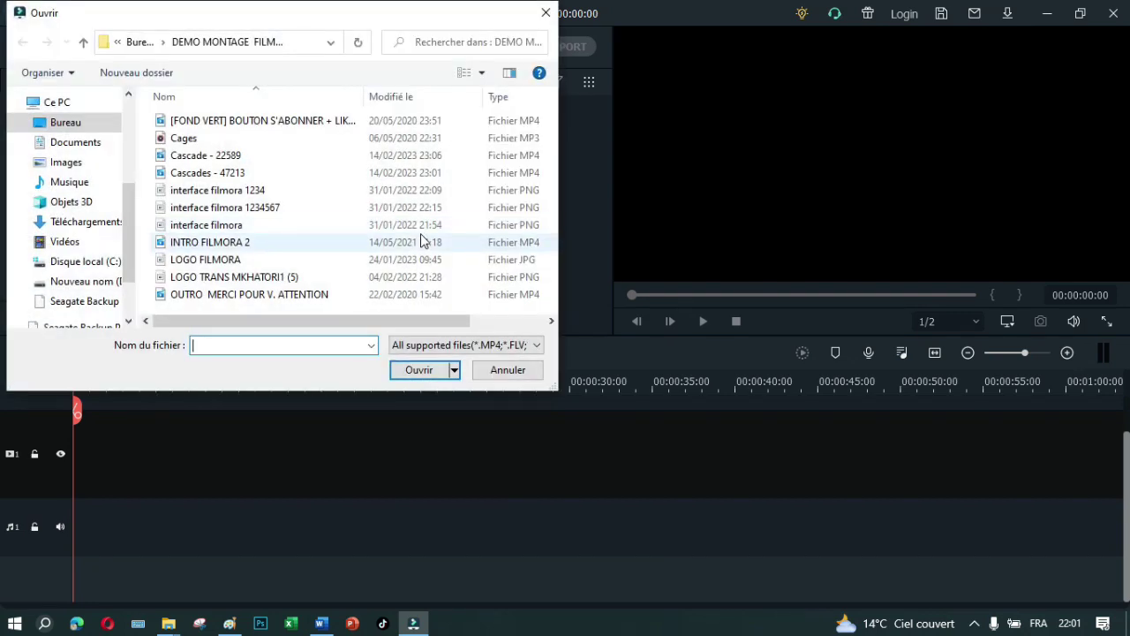
double_click(227, 157)
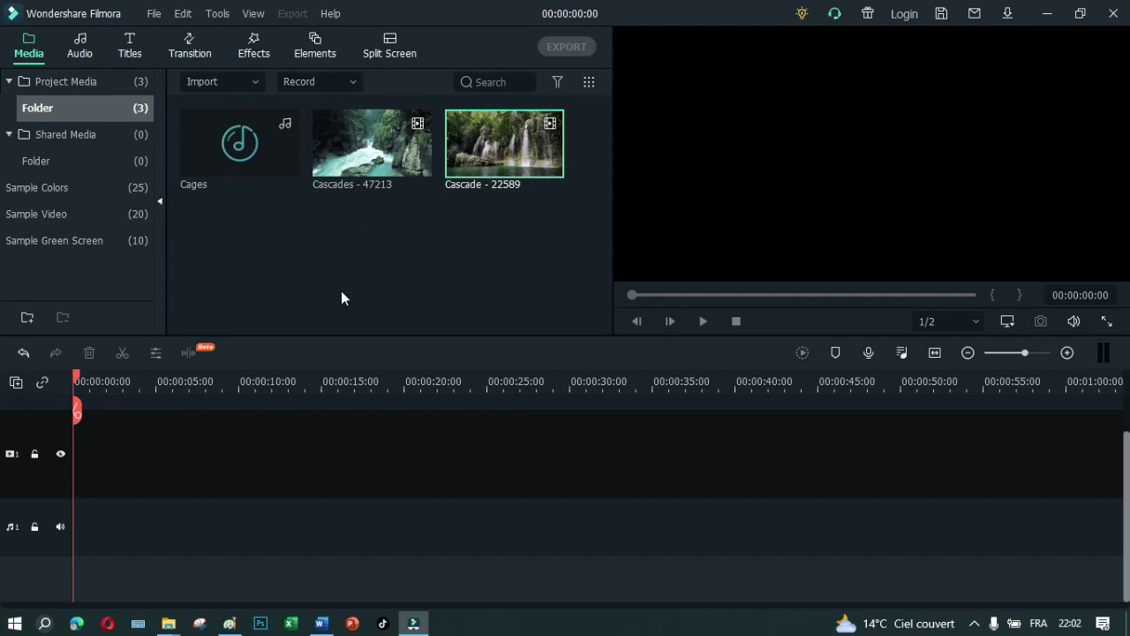
Preview Cascades - 47213 and place it at the start of video track 1, matching the project settings to the media's 2560 x 1440 60fps.
double_click(349, 155)
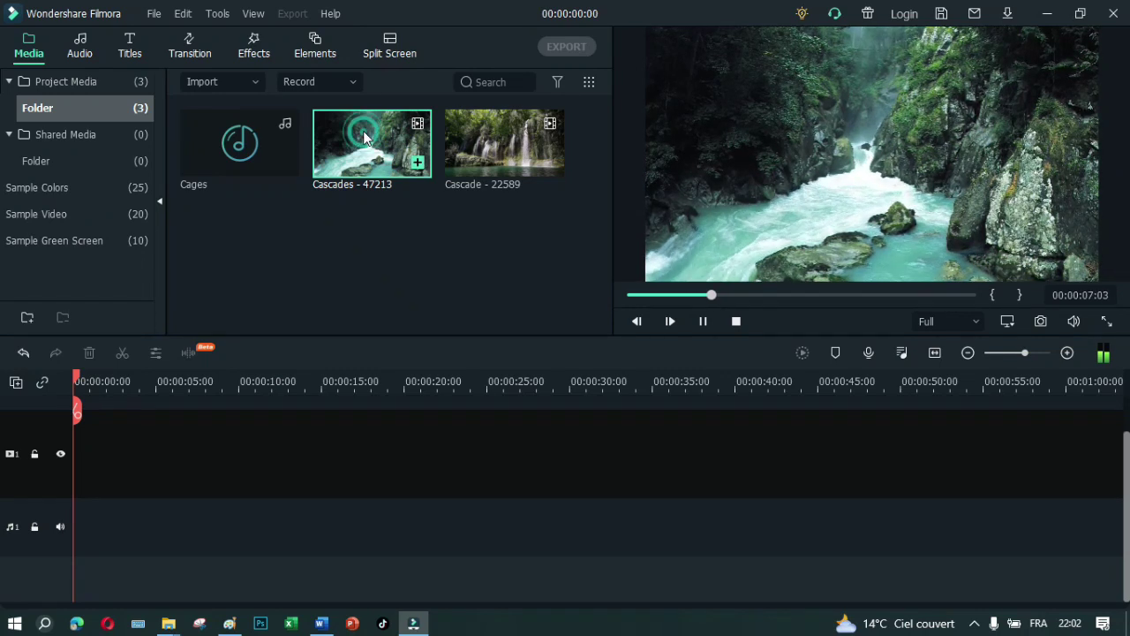
left_click_drag(364, 134, 80, 453)
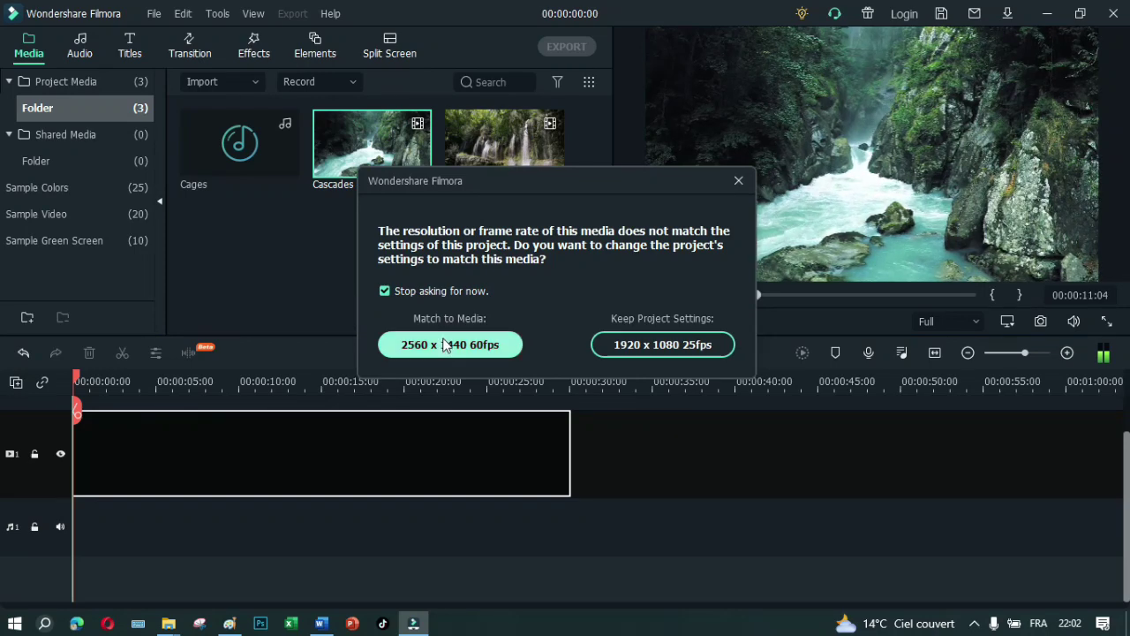
left_click(452, 346)
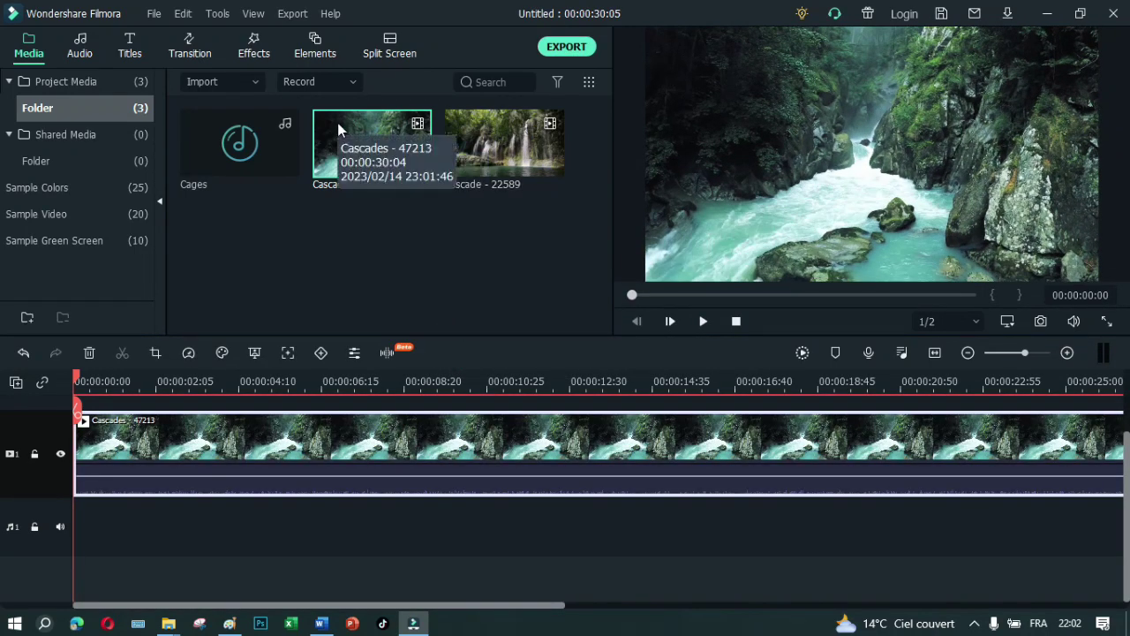
Place Cascade - 22589 on video track 1 directly after the Cascades - 47213 clip.
mouse_move(498, 138)
left_mouse_down()
mouse_move(523, 196)
mouse_move(527, 260)
mouse_move(509, 310)
mouse_move(508, 146)
left_mouse_up()
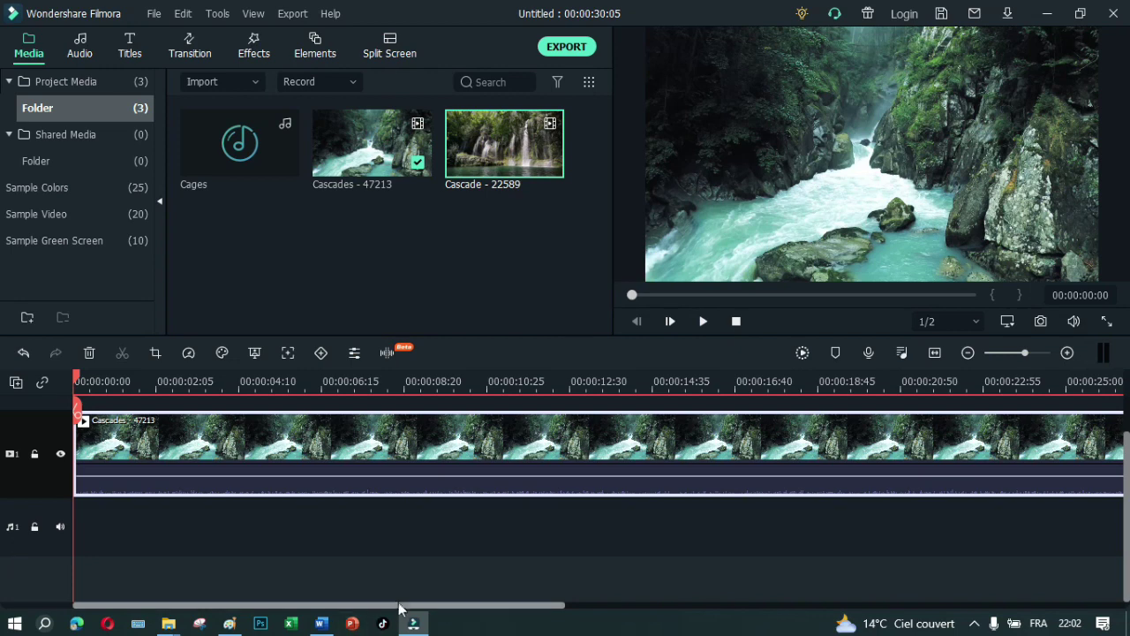
left_click_drag(399, 605, 626, 628)
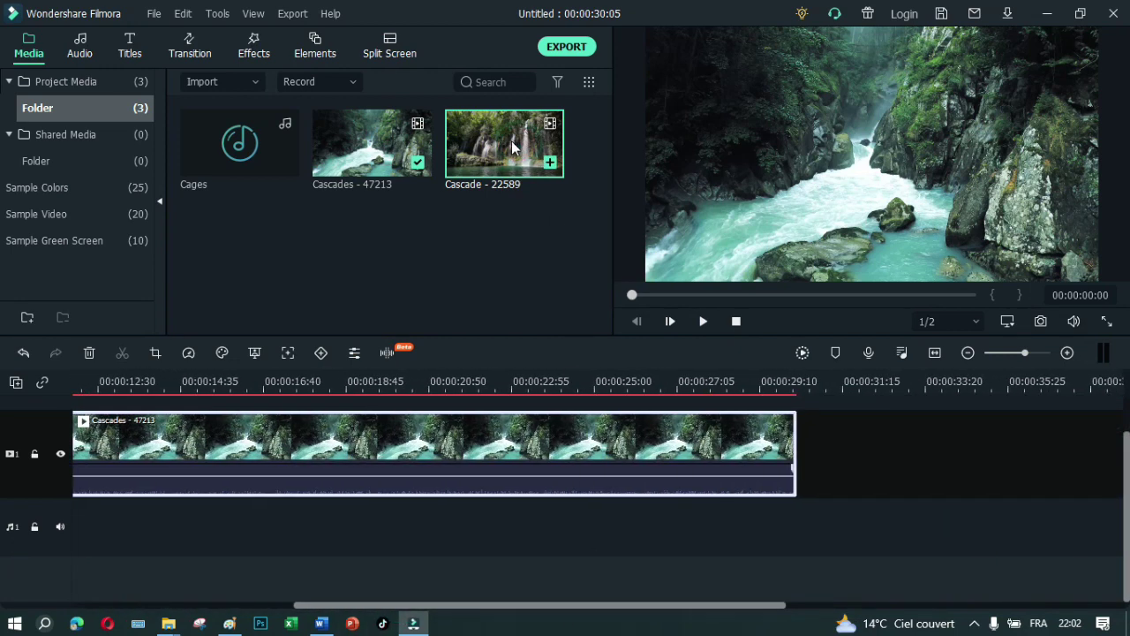
left_click_drag(521, 152, 771, 459)
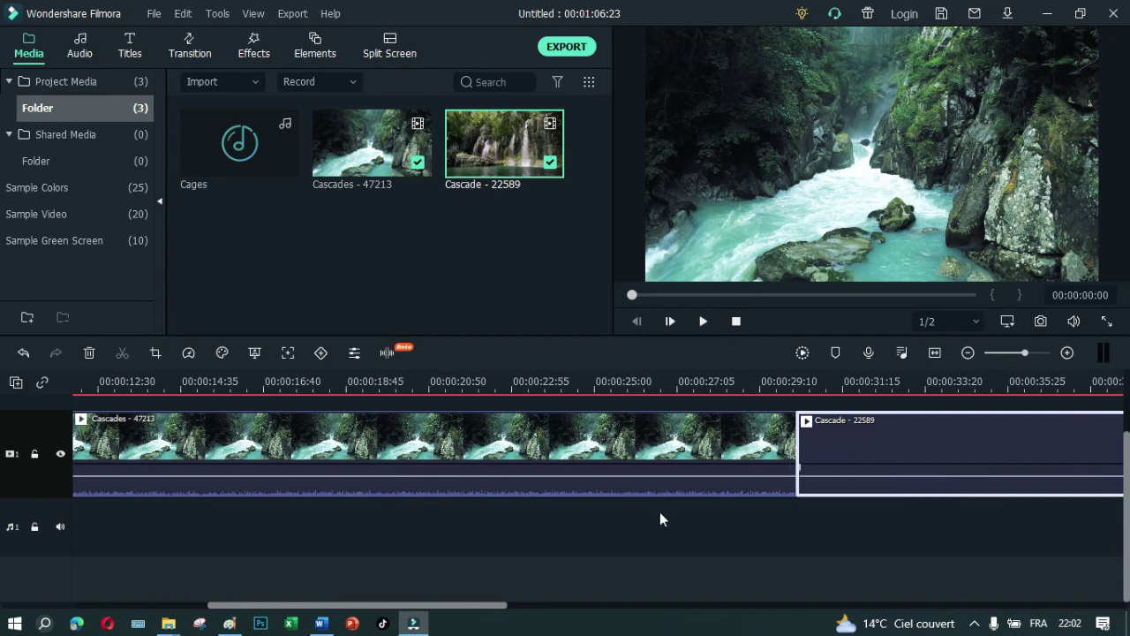
Play the sequence of both waterfall clips, skipping ahead into the second clip, and pause the playback.
left_click(621, 492)
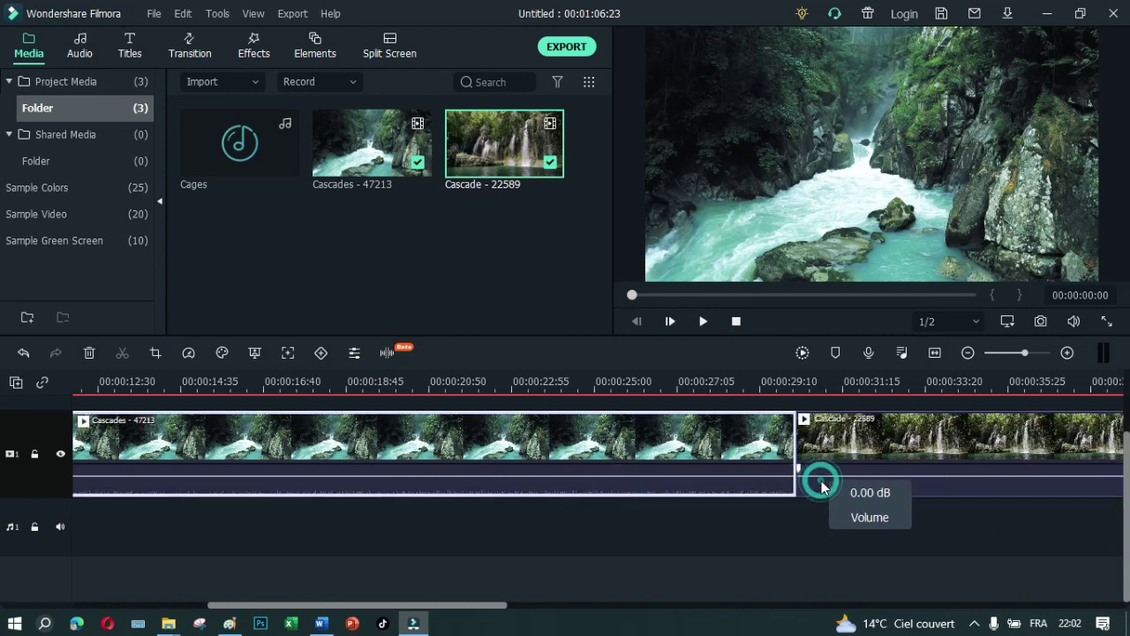
left_click(703, 321)
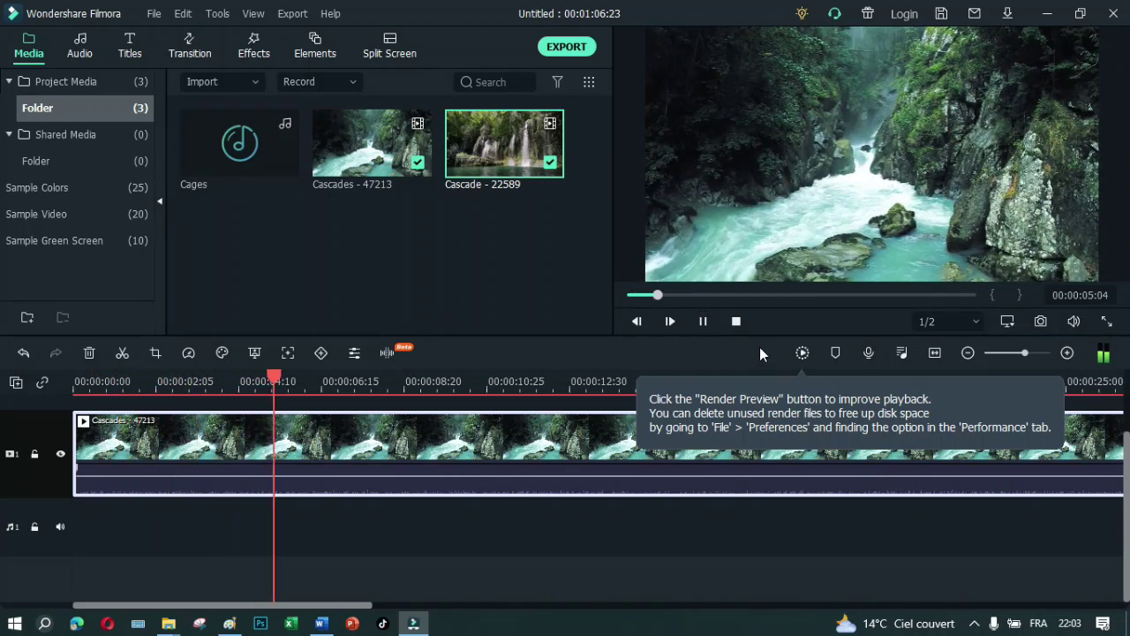
left_click(736, 295)
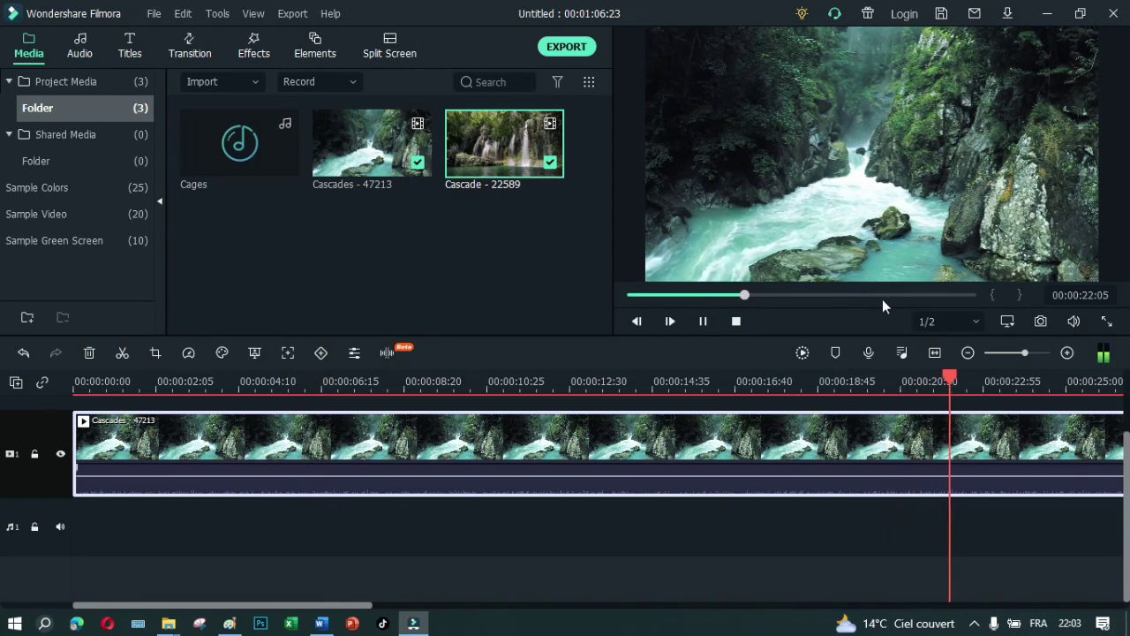
left_click(812, 296)
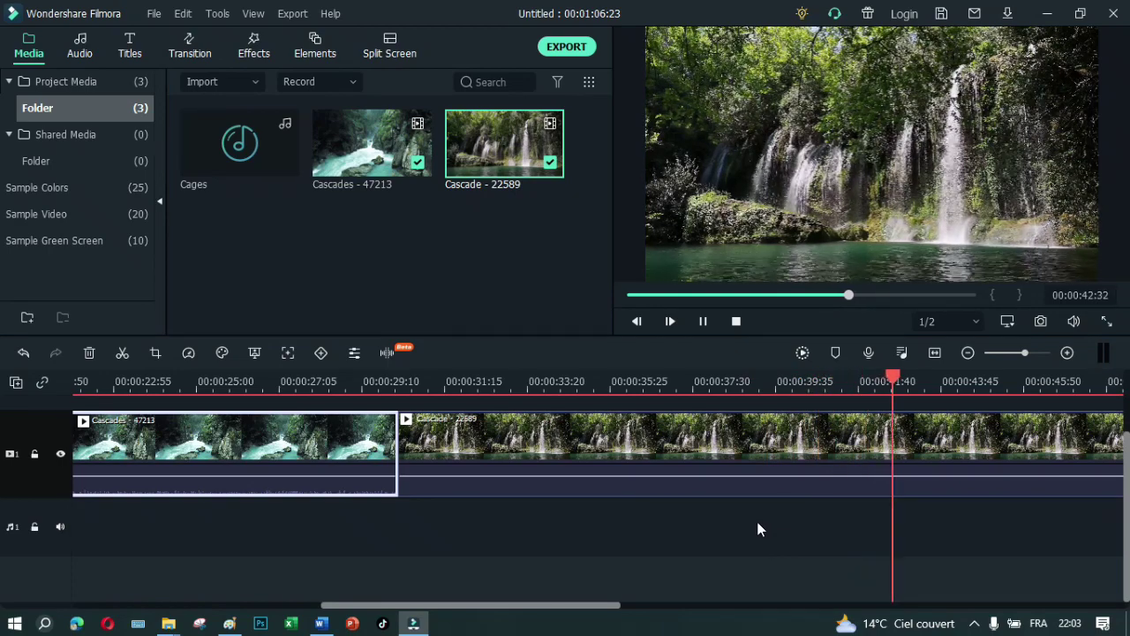
left_click(703, 321)
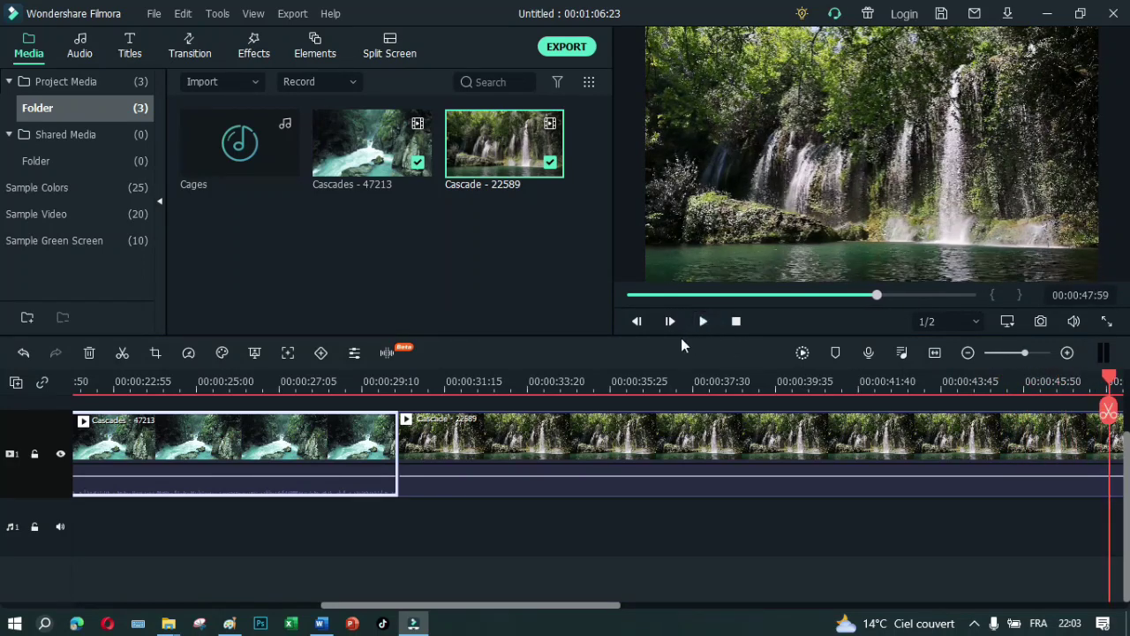
Place the Cages audio on audio track 1, aligned with the start of Cascade - 22589, and play that part to check it.
left_click_drag(250, 160, 410, 523)
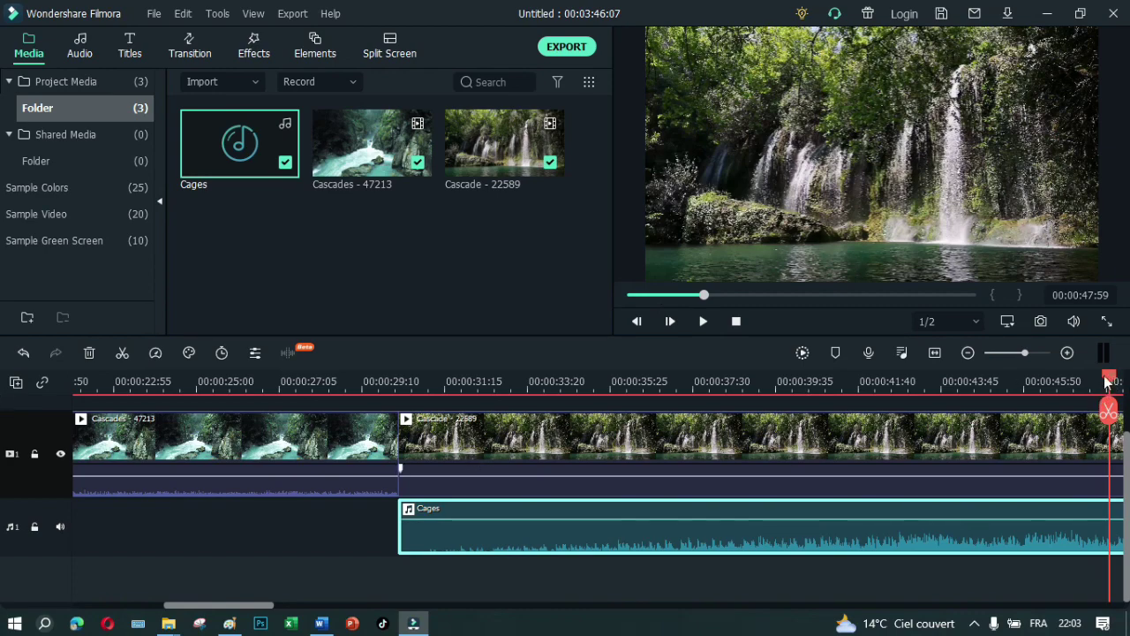
left_click_drag(1109, 380, 408, 382)
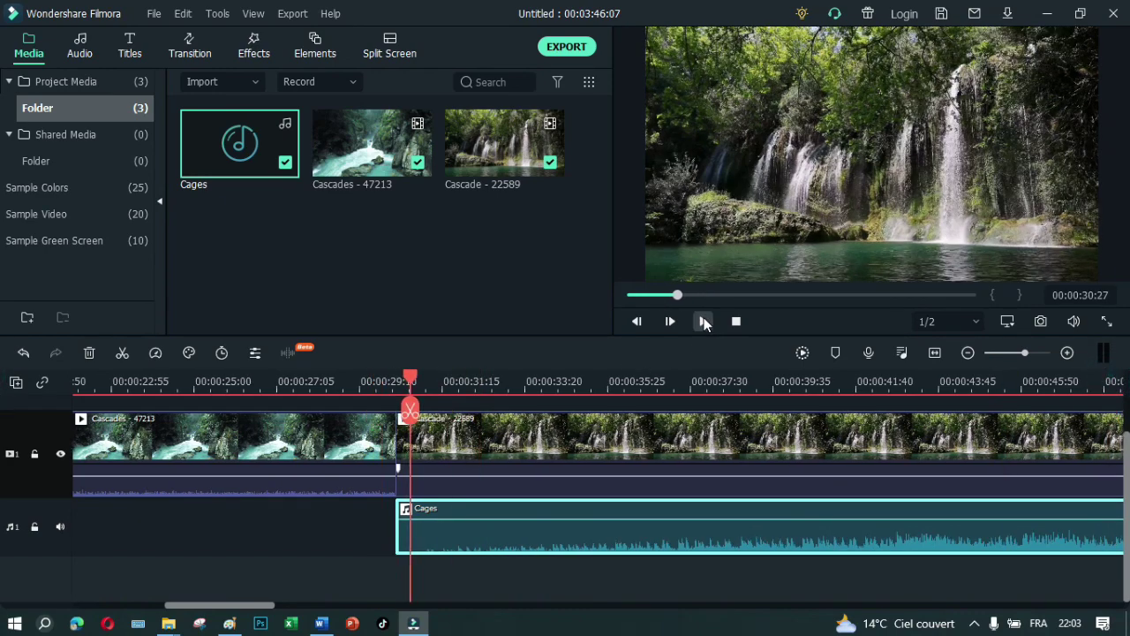
left_click(703, 322)
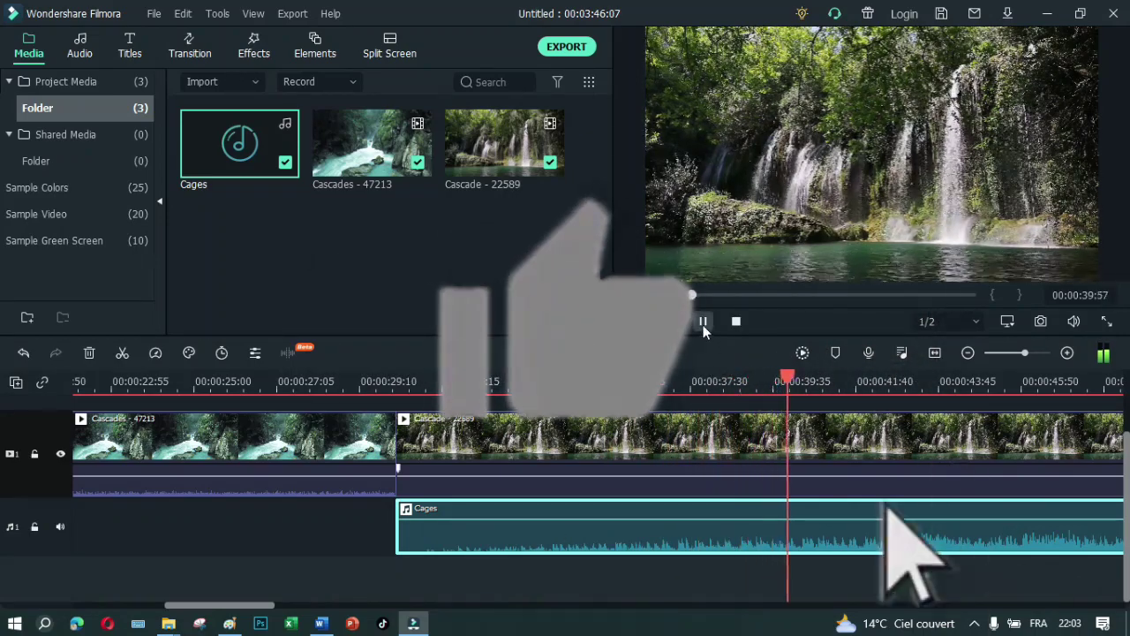
left_click(702, 322)
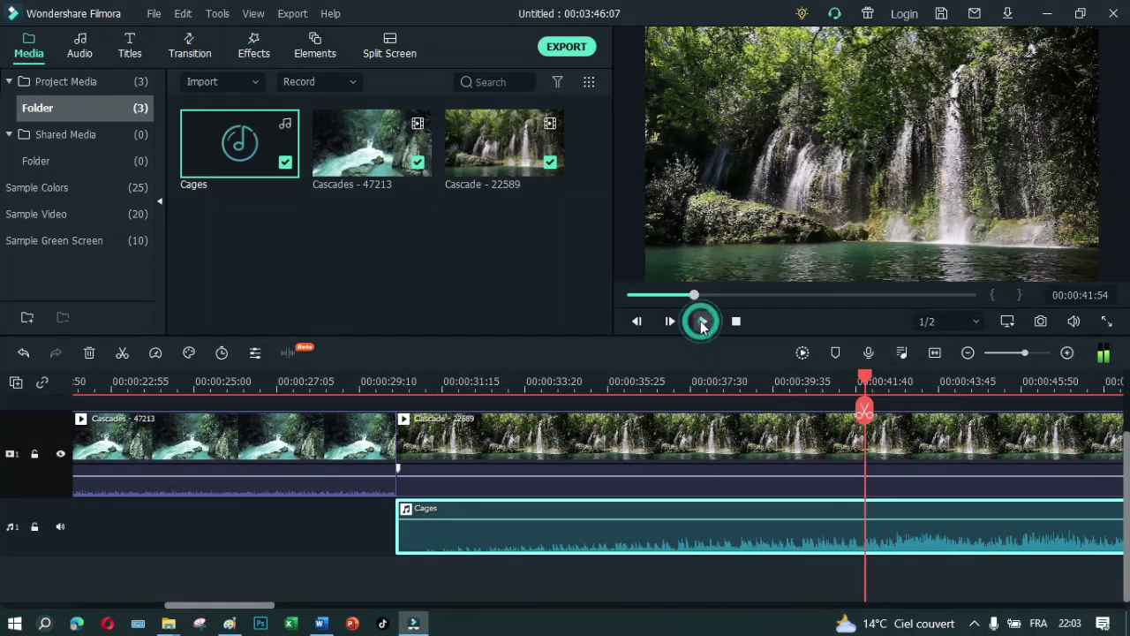
scroll(674, 519, "up", 2)
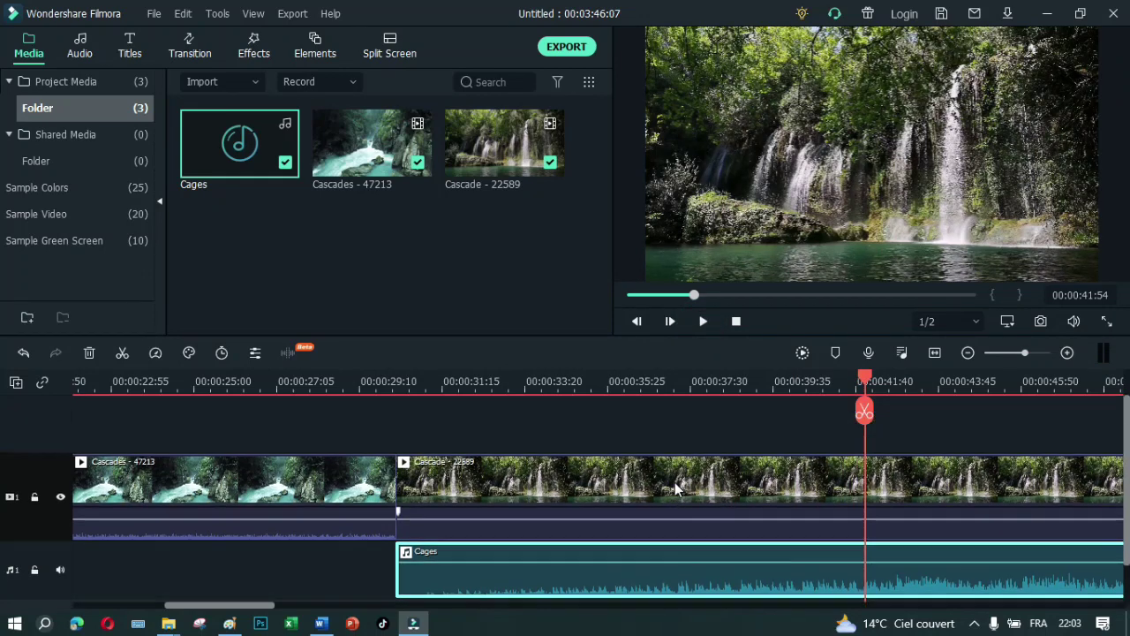
scroll(353, 596, "down", 2)
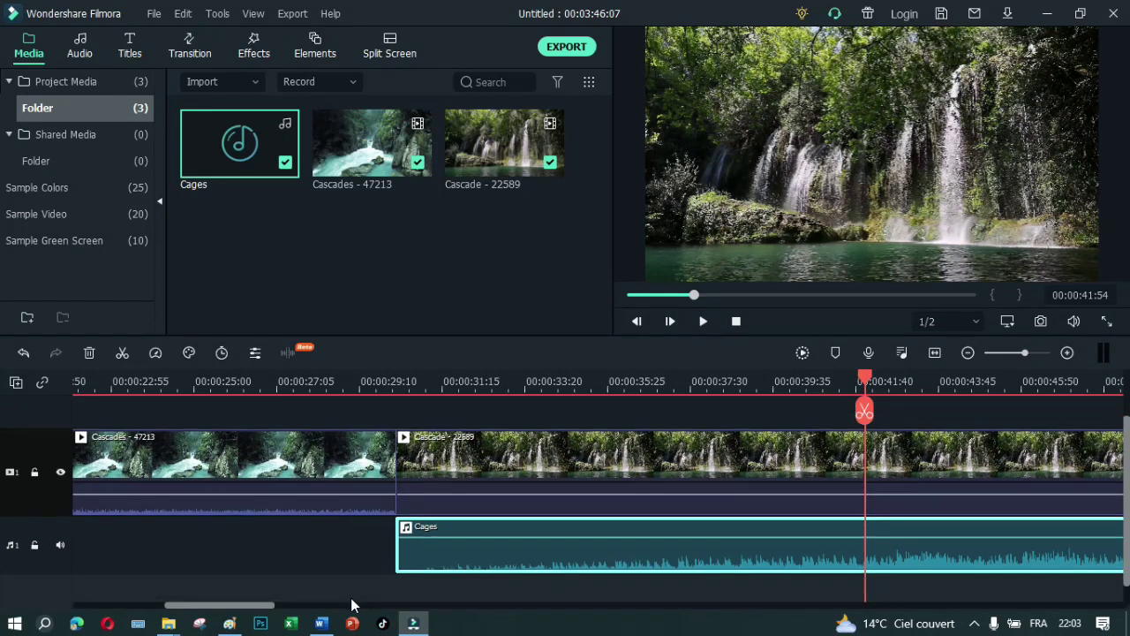
scroll(188, 478, "up", 2)
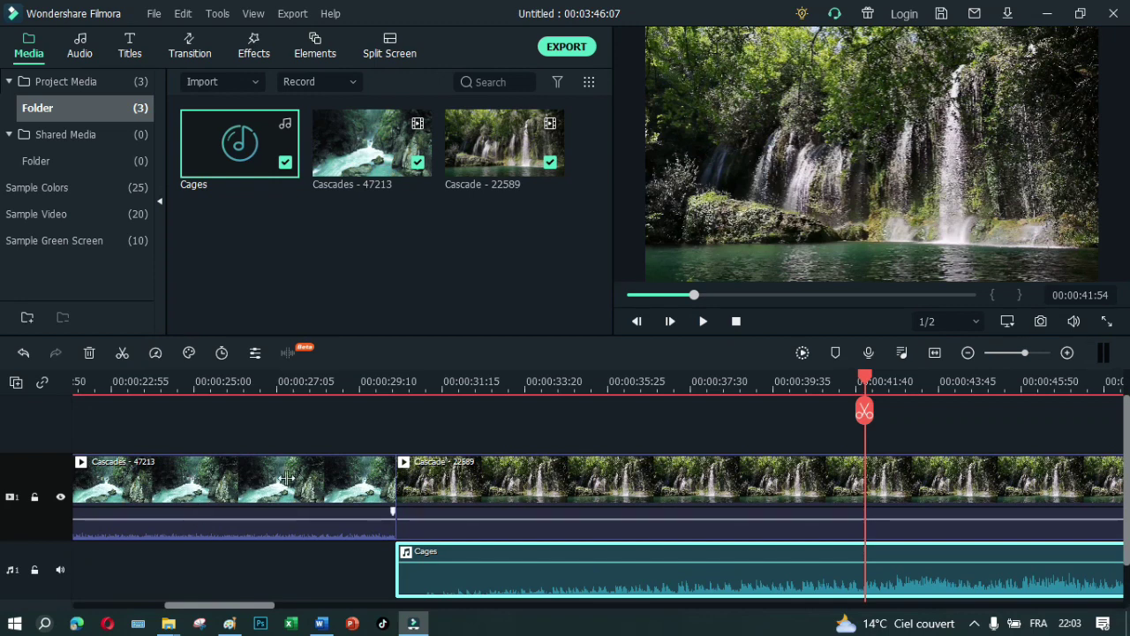
Apply the Image Mask utility effect to the Cascades - 47213 clip and preview the masked picture within that clip.
left_click(246, 496)
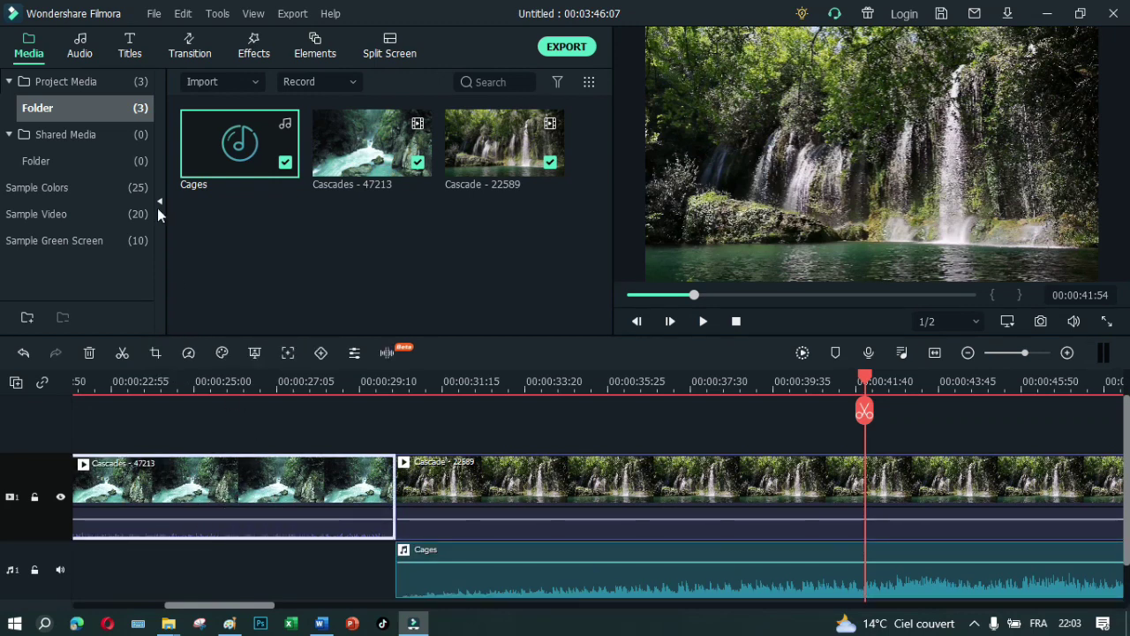
left_click(254, 46)
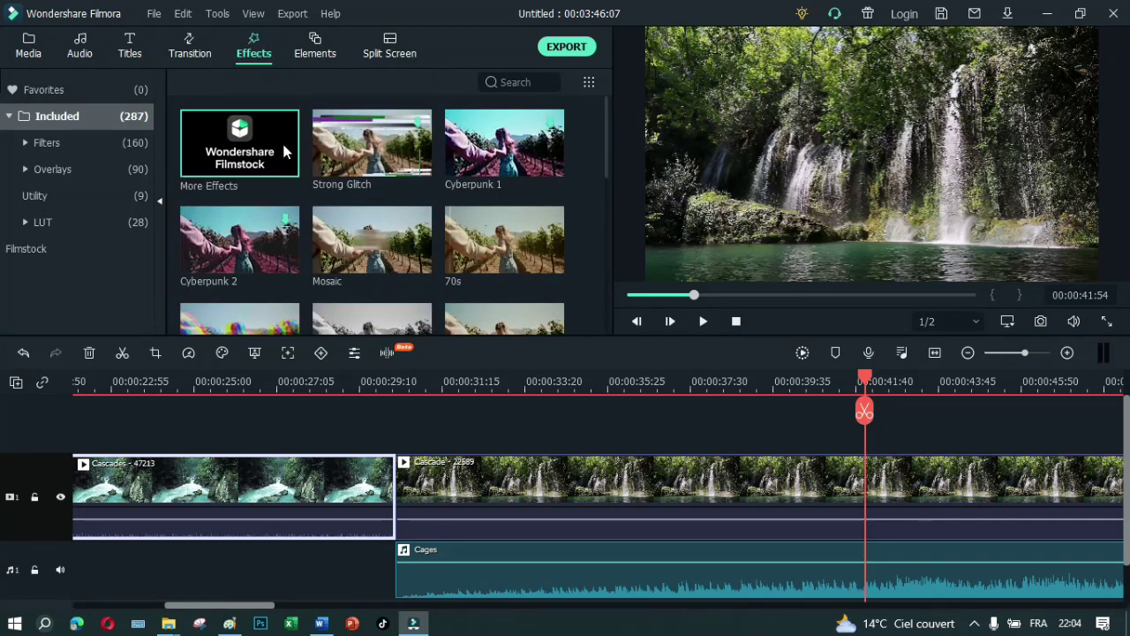
scroll(331, 221, "down", 3)
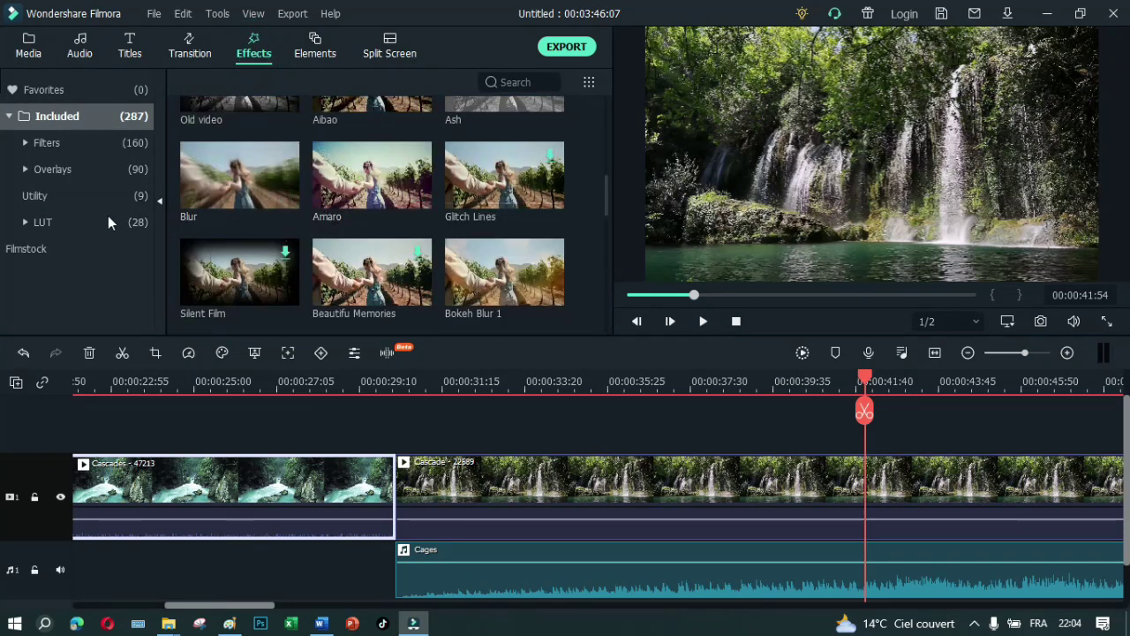
left_click(50, 203)
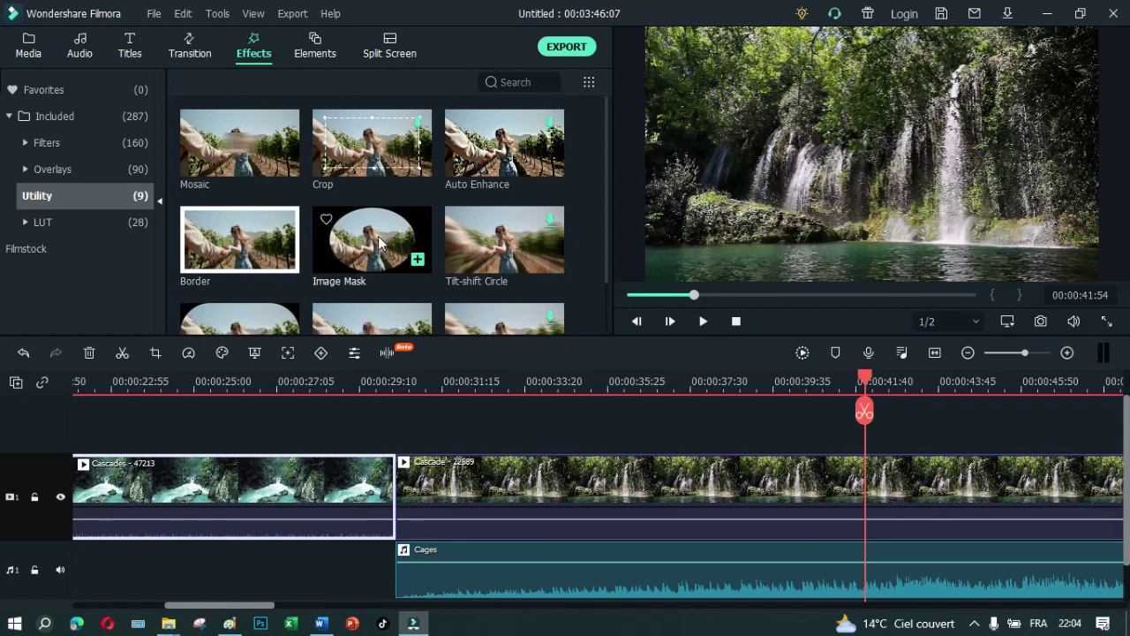
left_click(349, 238)
left_click_drag(349, 239, 101, 476)
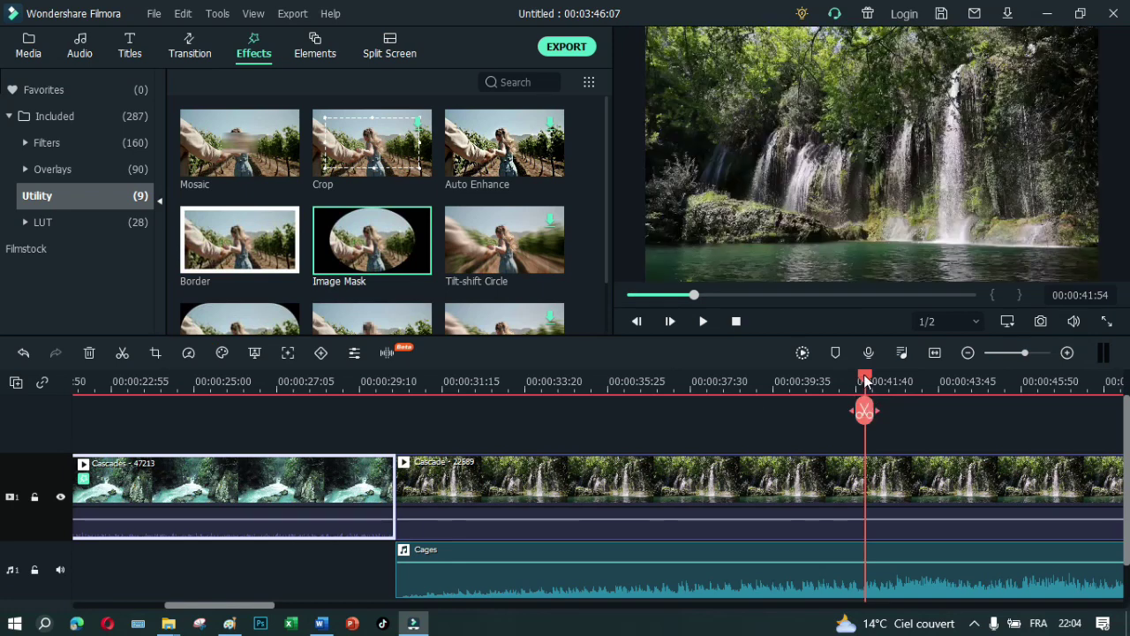
left_click(381, 384)
left_click_drag(271, 385, 214, 384)
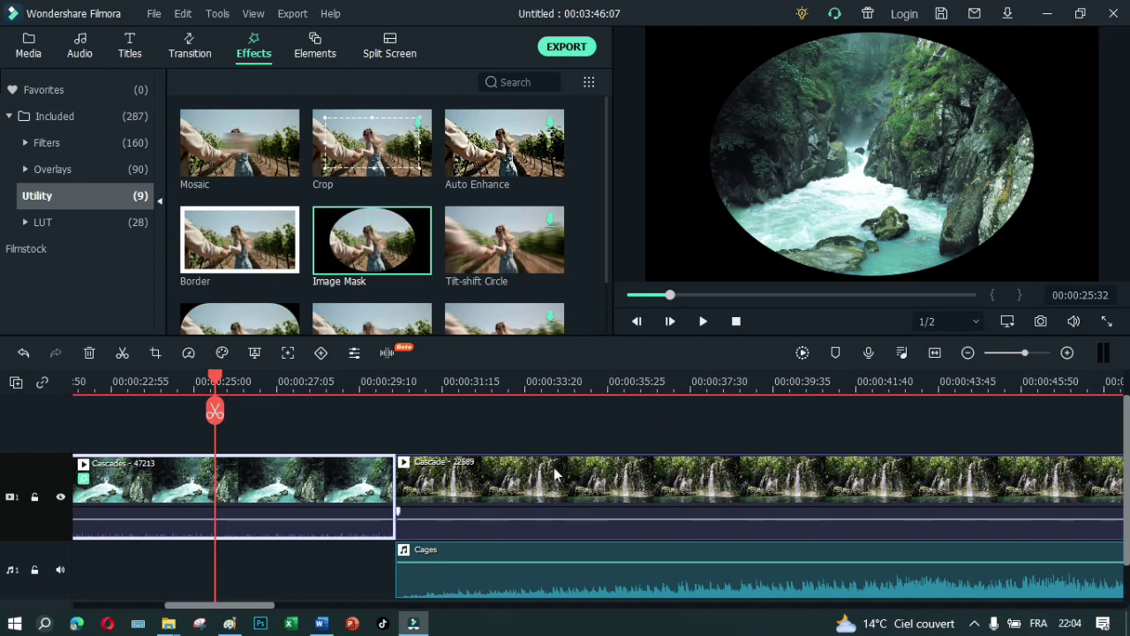
Apply the Image Mask effect to the Cascade - 22589 clip as well and preview a frame from that clip.
left_click(637, 490)
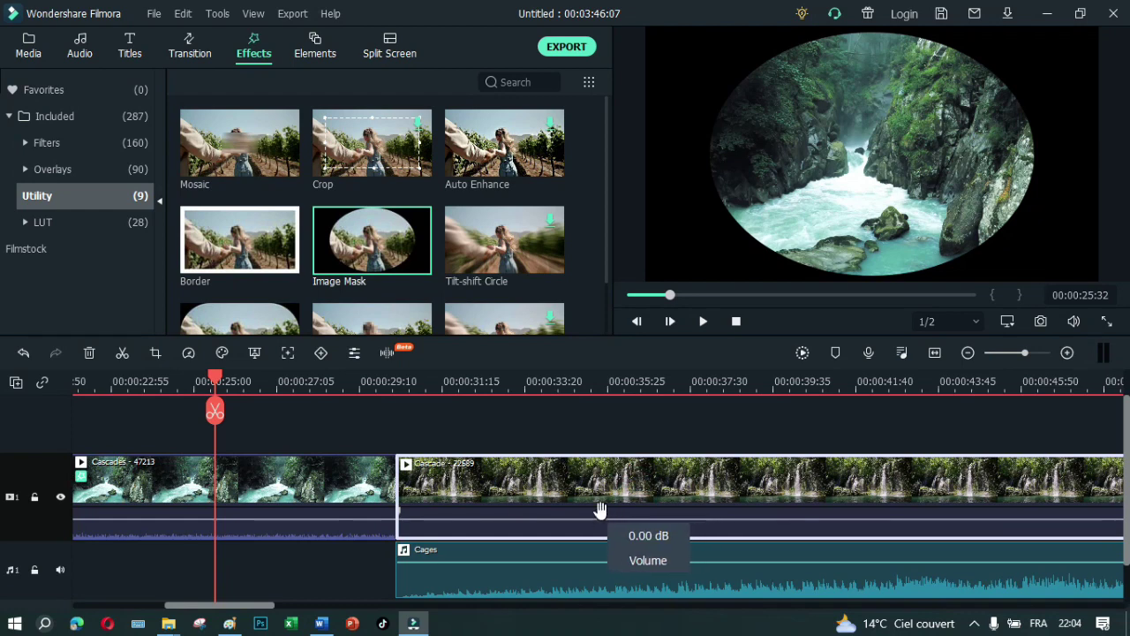
mouse_move(406, 242)
left_click_drag(353, 238, 477, 499)
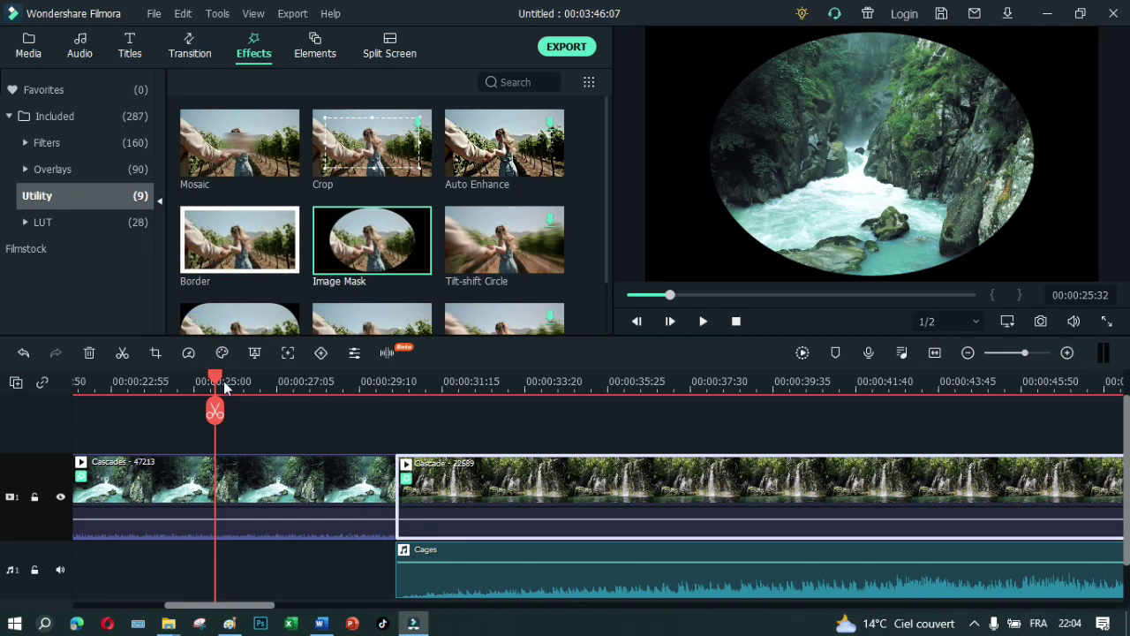
left_click_drag(215, 379, 531, 394)
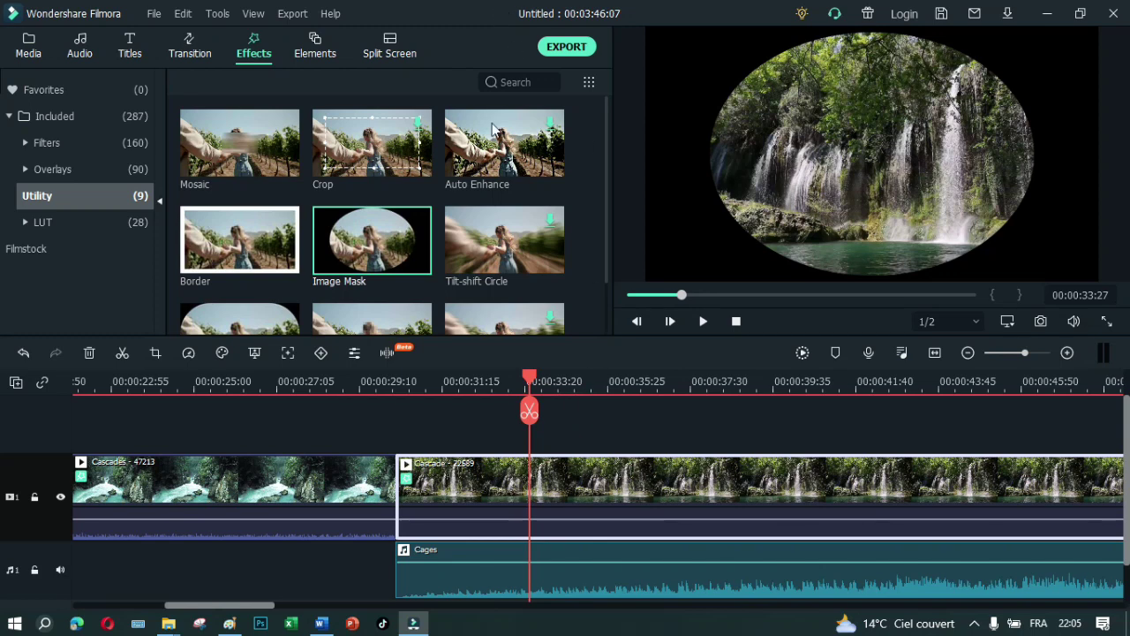
Open the export settings for a local MP4 file and name the video CASCADES.
left_click(566, 47)
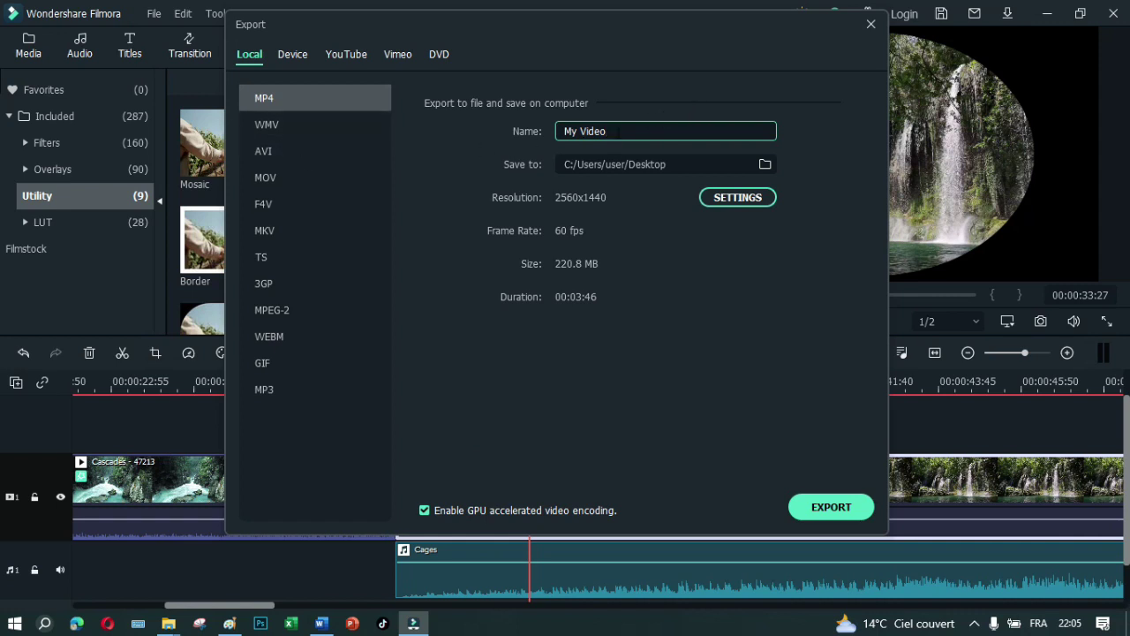
triple_click(618, 130)
type("CASCADES")
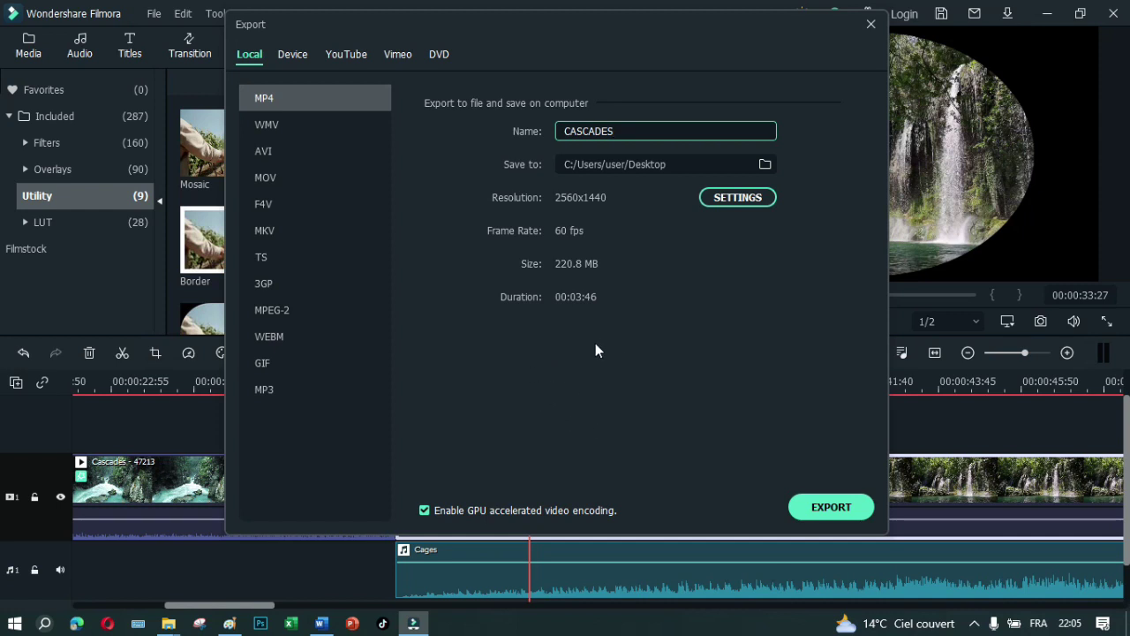
Look at the YouTube and Vimeo export options, and export the project for the iPhone device as My Video to the Desktop folder.
left_click(342, 56)
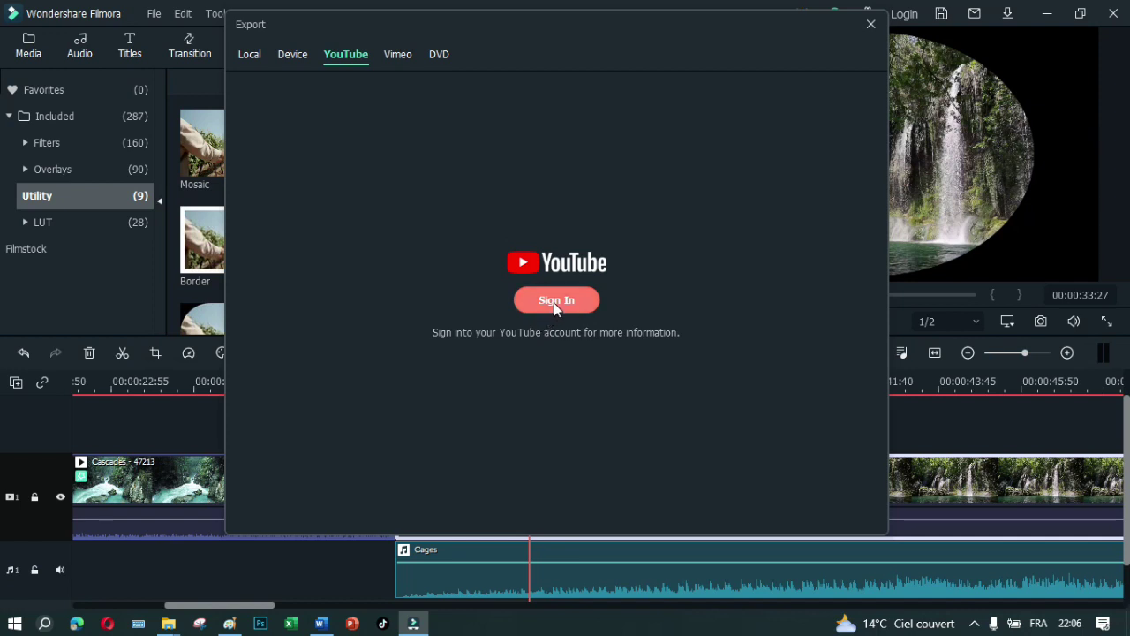
left_click(399, 59)
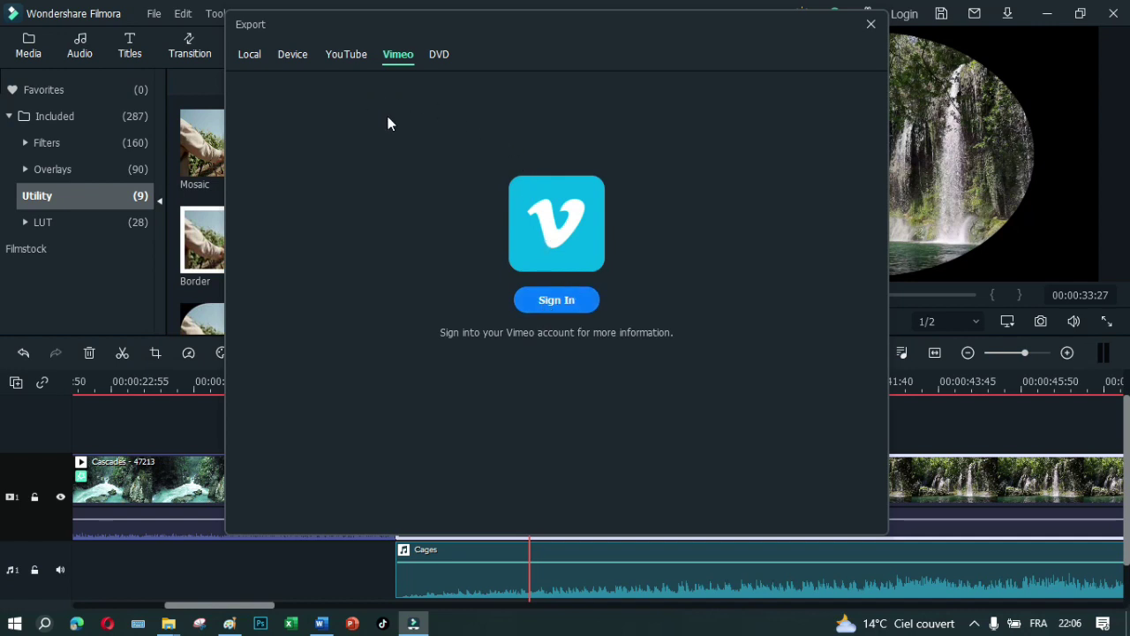
left_click(285, 54)
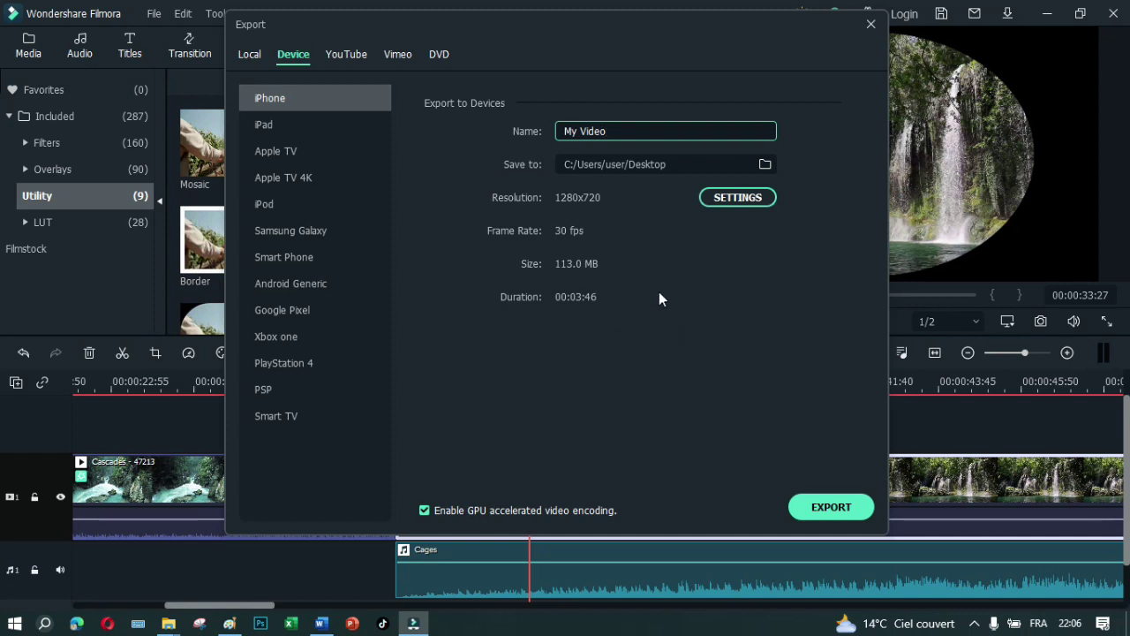
left_click(821, 505)
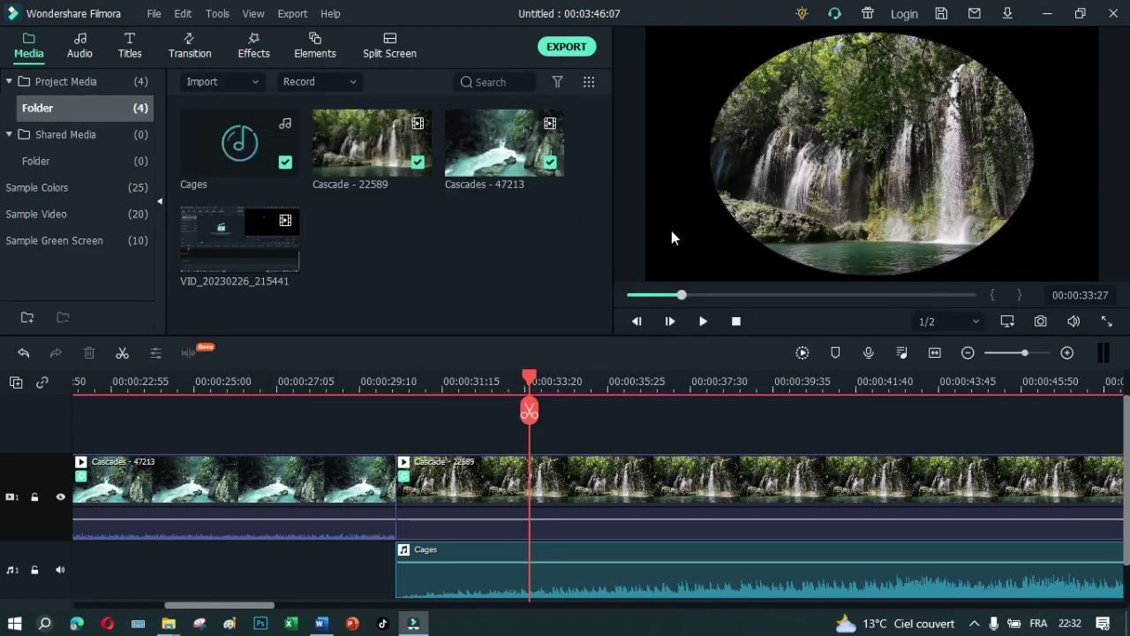
Switch to the Windows desktop and play the exported My Video file in the video player.
left_click(1048, 15)
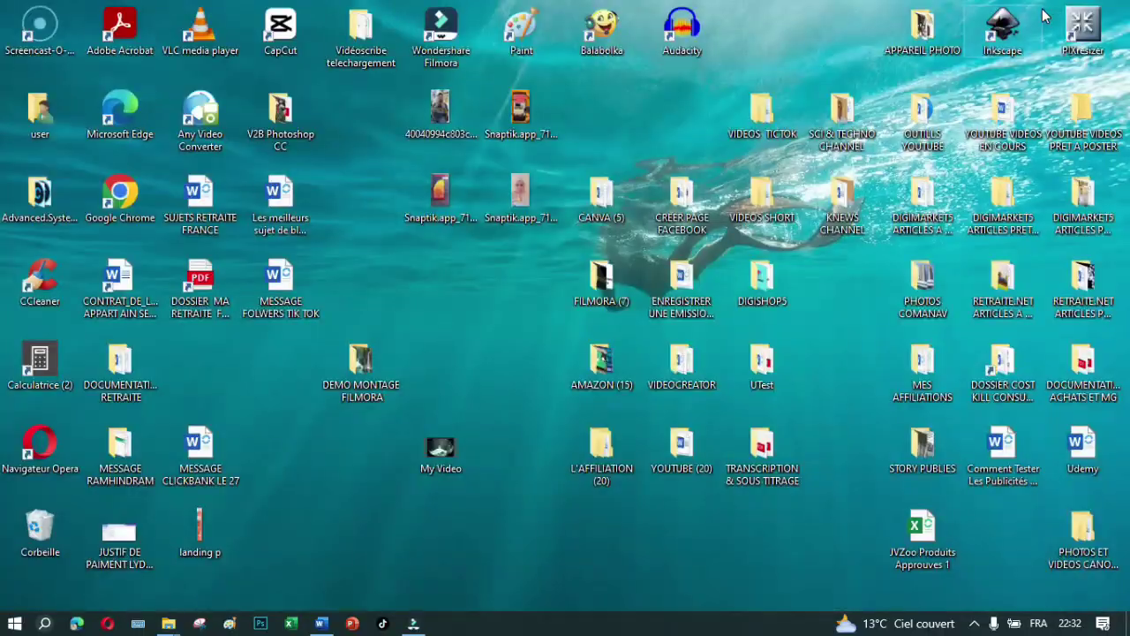
double_click(431, 454)
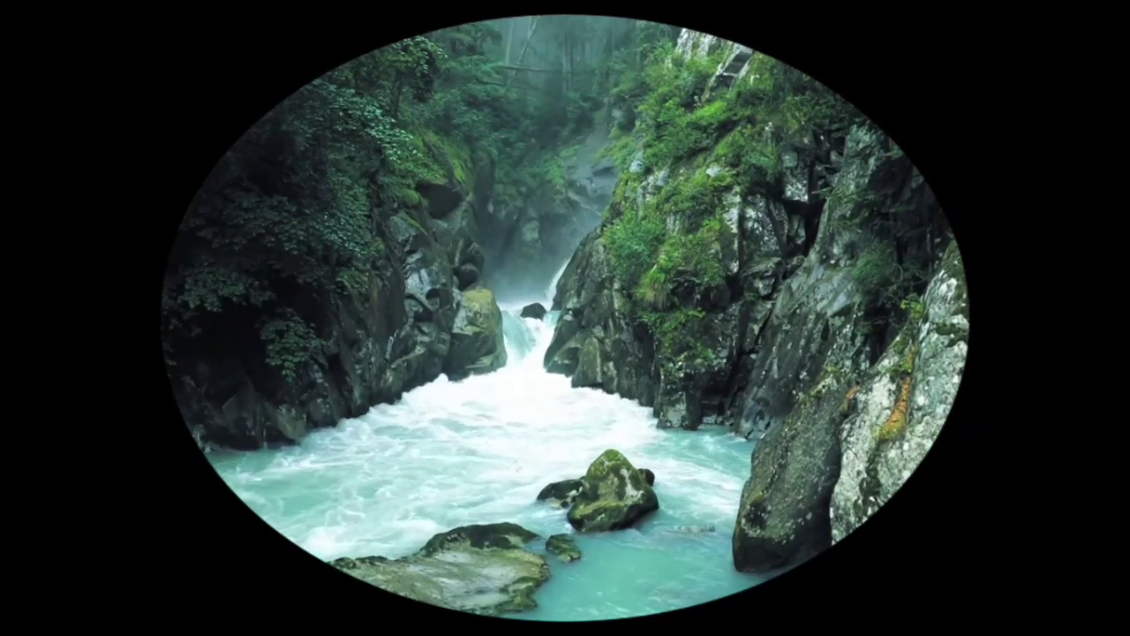
mouse_move(504, 337)
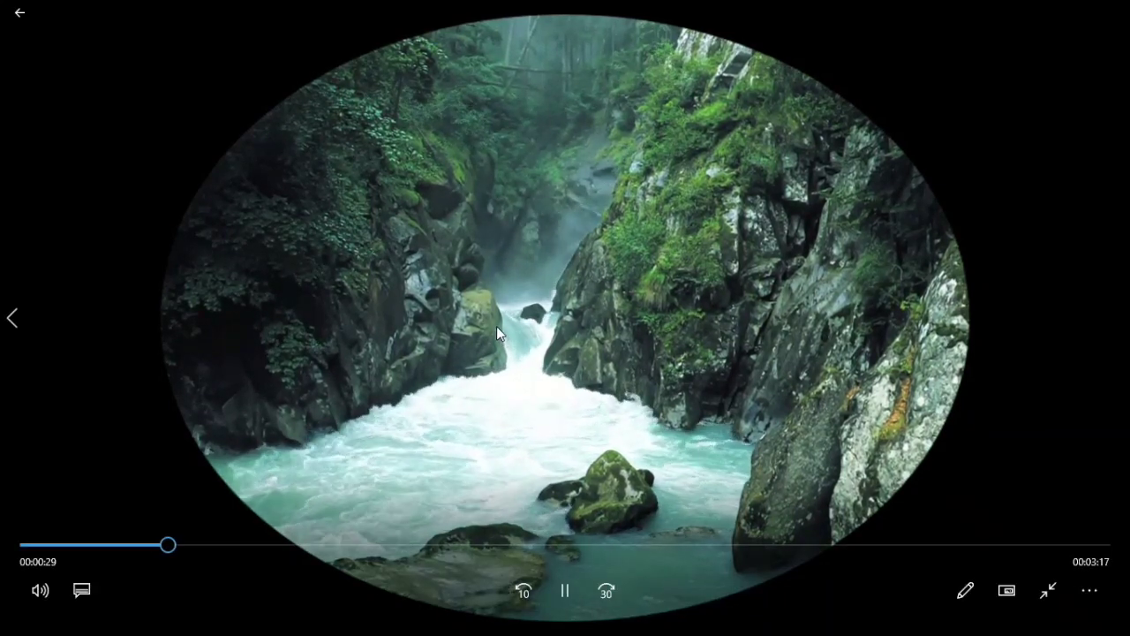